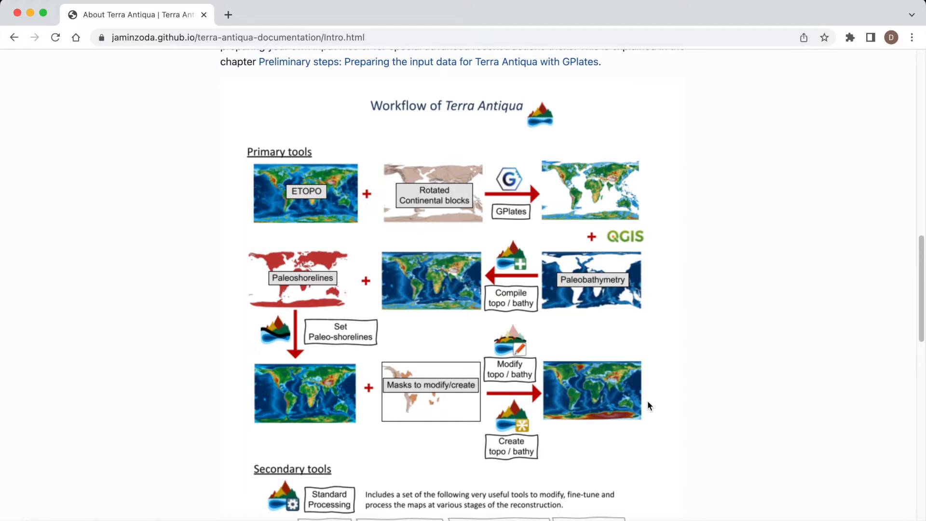
Step: Open the Modify Topo/Bathymetry page from the documentation's primary tools and review its advice on using several modification methods
scroll(648, 400, up, 10)
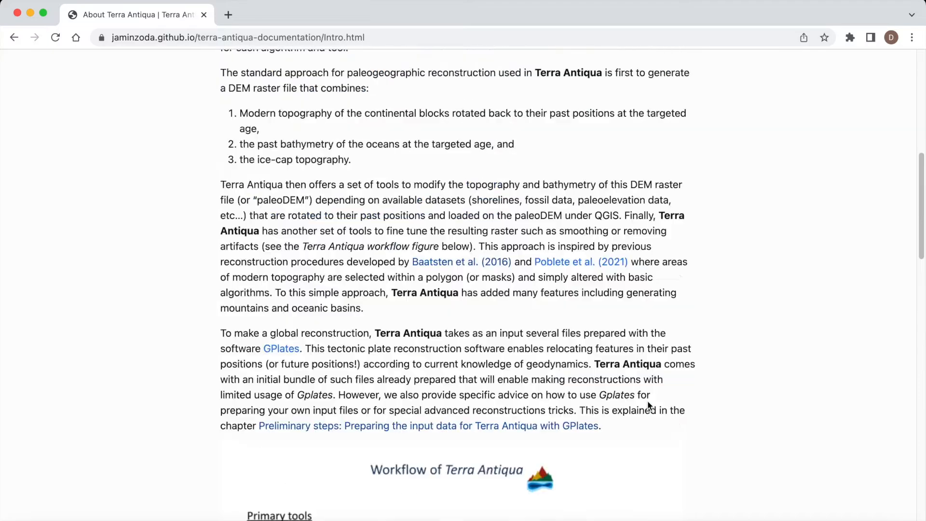
click(542, 109)
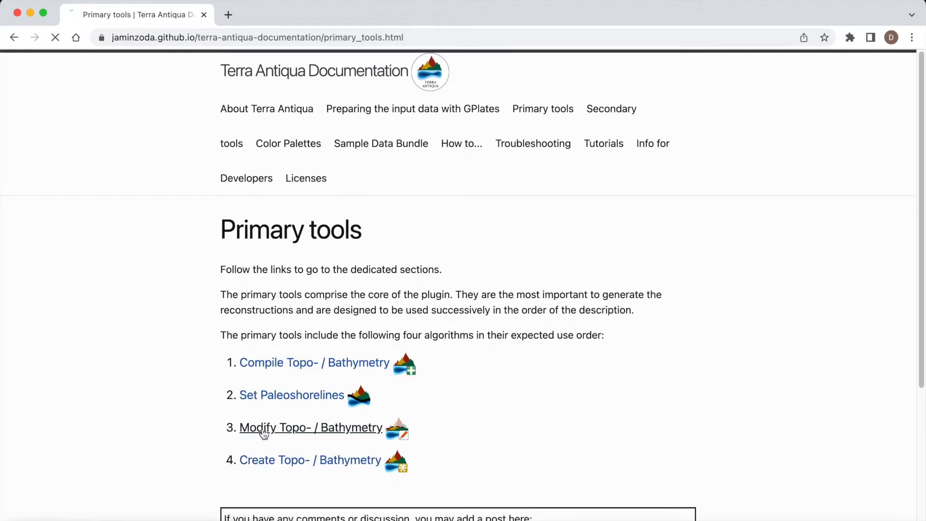
click(261, 434)
scroll(90, 382, down, 20)
scroll(81, 389, up, 3)
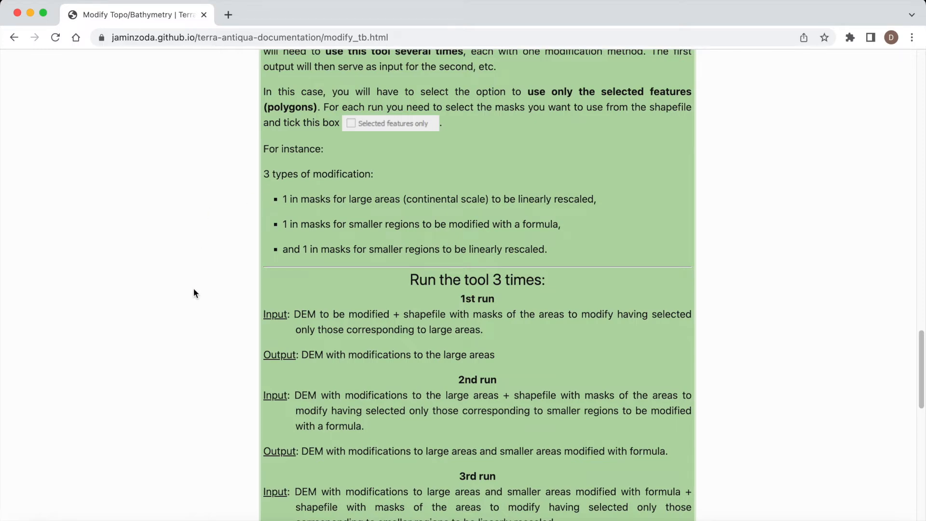
scroll(580, 373, up, 5)
scroll(722, 304, up, 15)
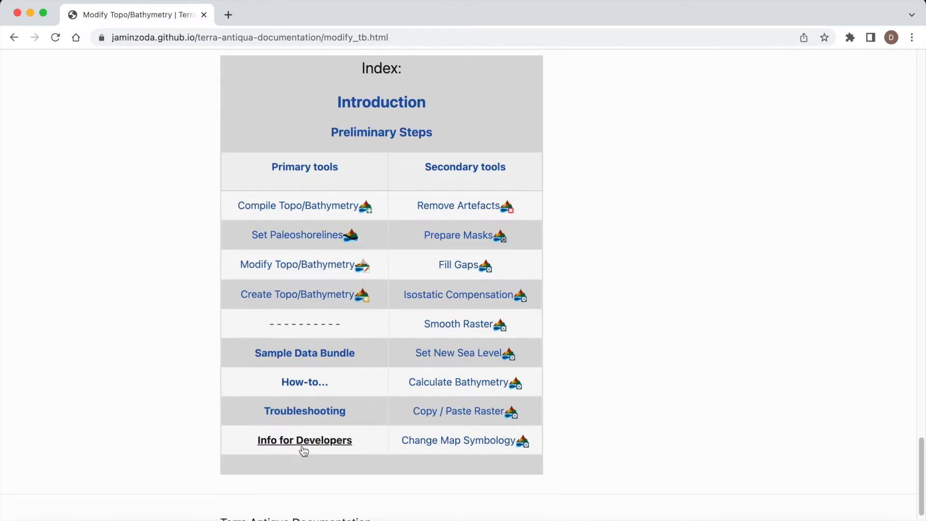
Step: Review the contribution rules and feedback form on the Info for Developers page, plus the multiple-run guidance for Modify Topo/Bathymetry
click(299, 441)
scroll(753, 321, down, 10)
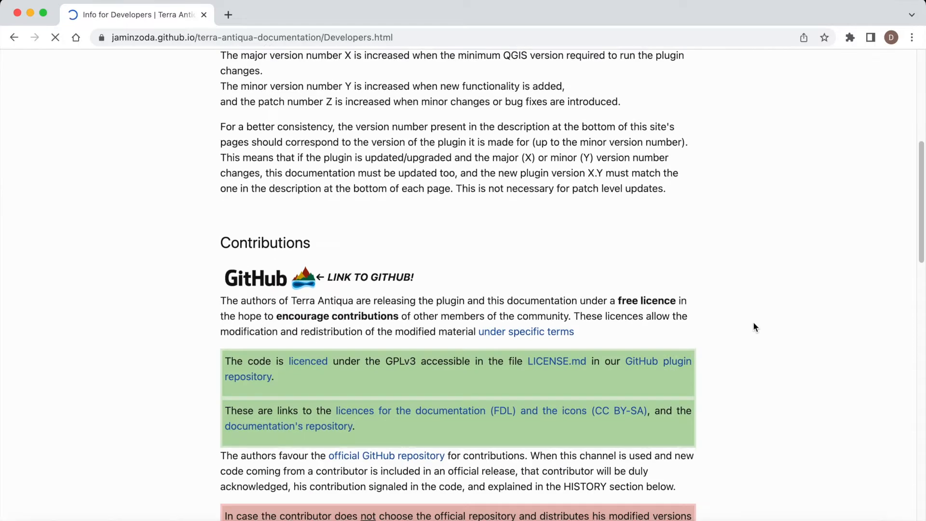
scroll(755, 327, down, 1)
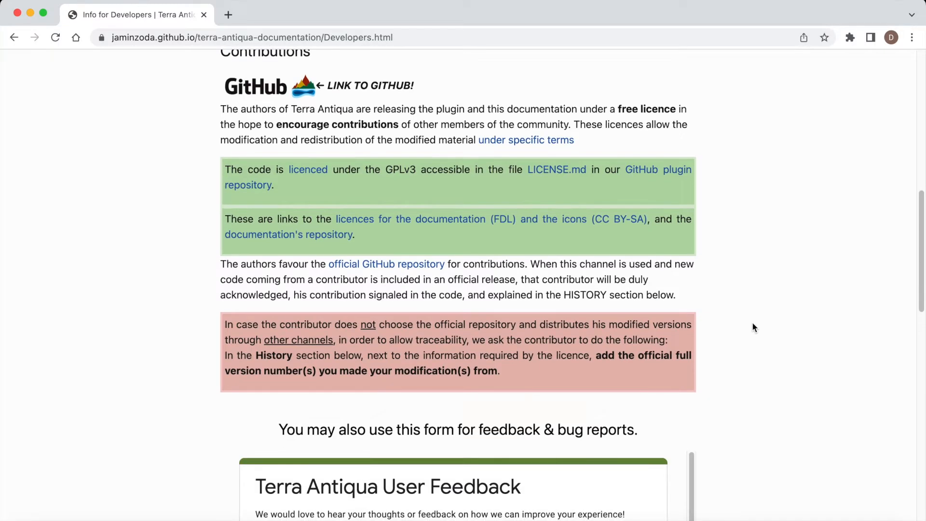
scroll(752, 326, down, 5)
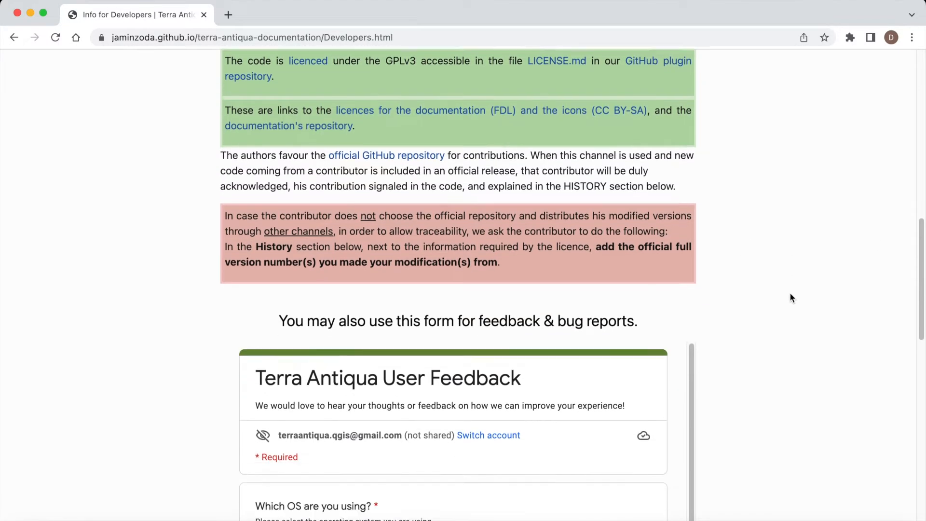
scroll(820, 279, down, 4)
scroll(537, 234, down, 3)
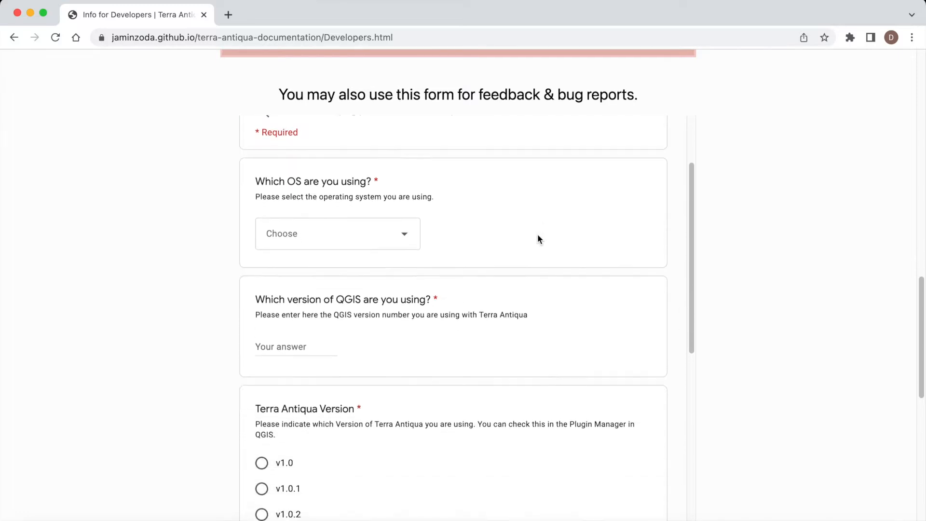
drag(689, 195, 674, 86)
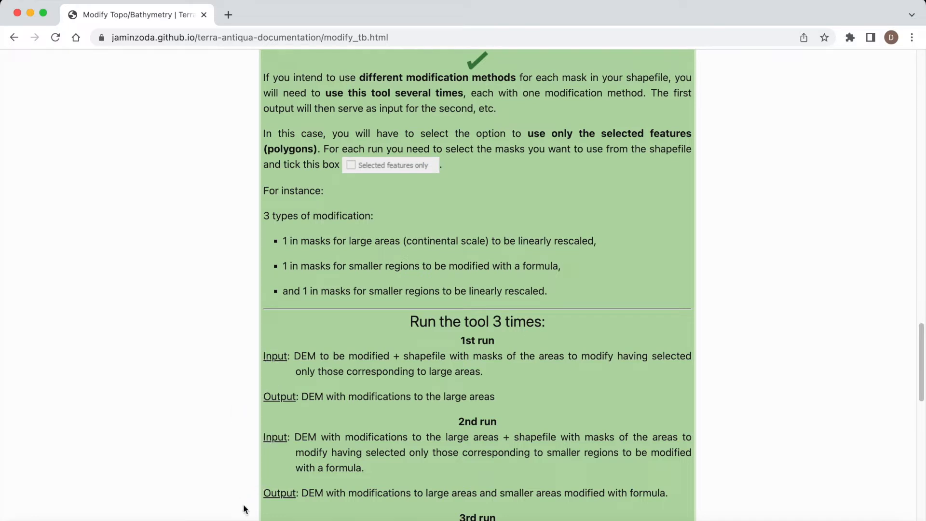
scroll(242, 508, down, 5)
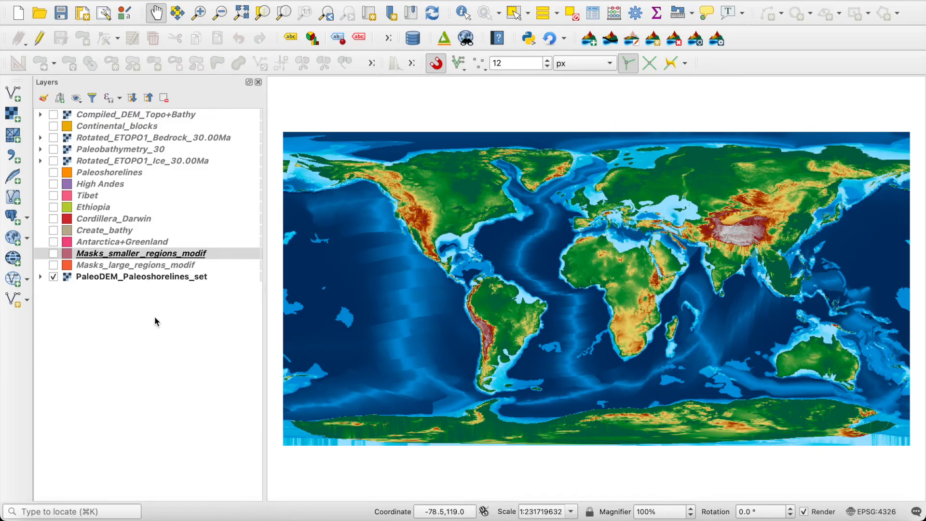
Step: Display the Masks_smaller_regions_modif layer over the paleoDEM and inspect its polygons across Africa, the Americas and Eurasia
click(53, 265)
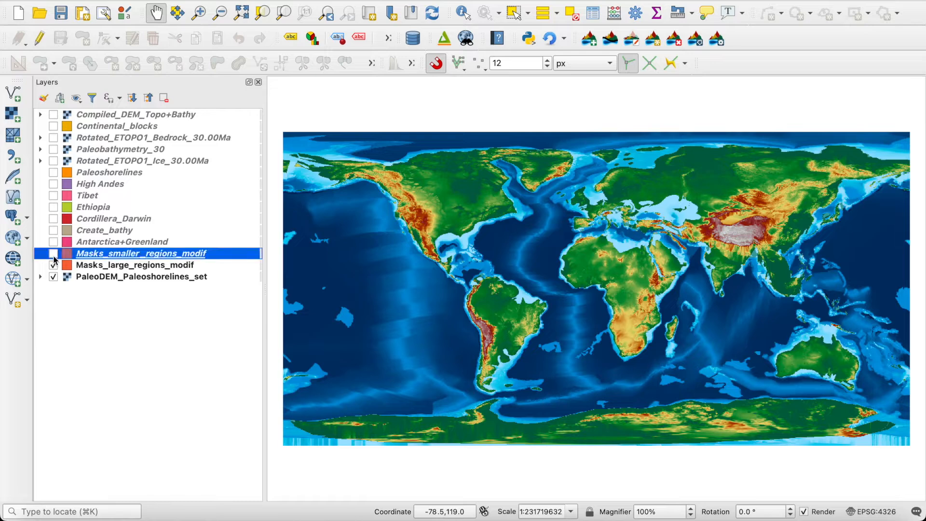
click(54, 254)
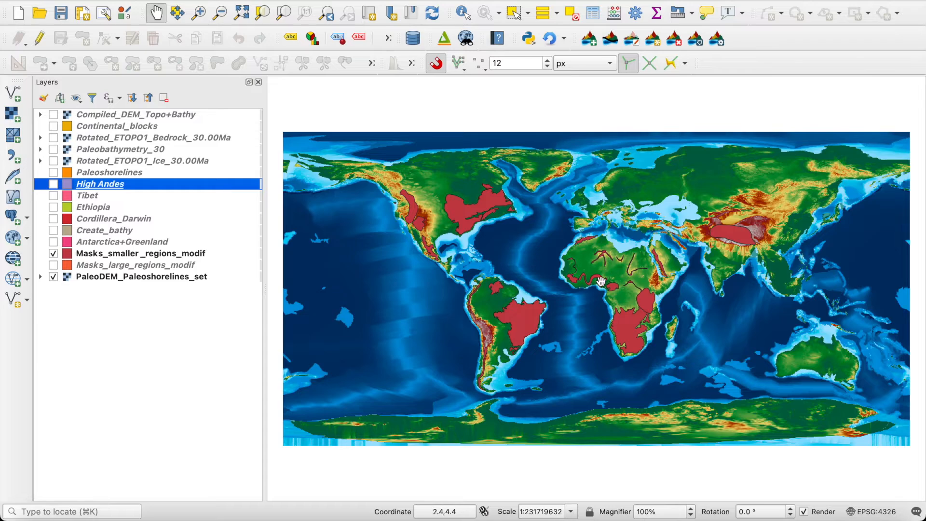
scroll(602, 283, up, 2)
drag(637, 309, 461, 193)
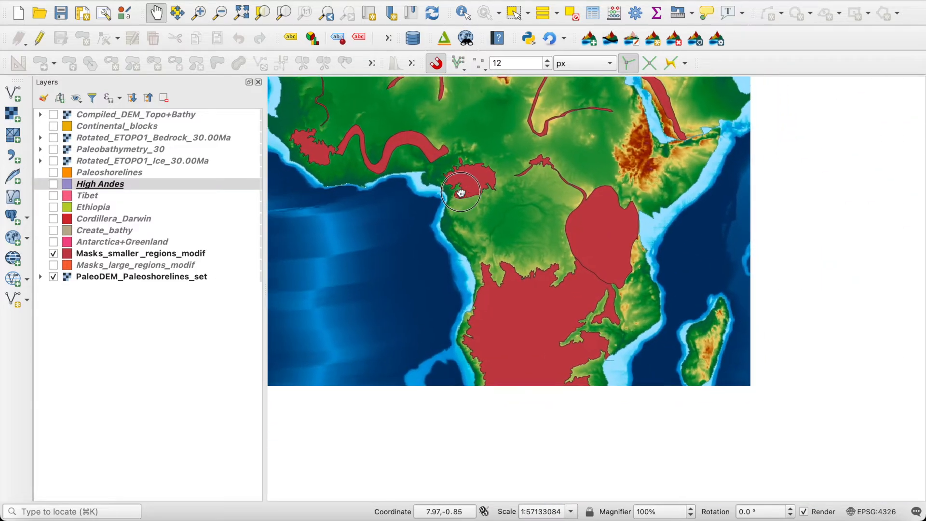
drag(381, 168, 403, 304)
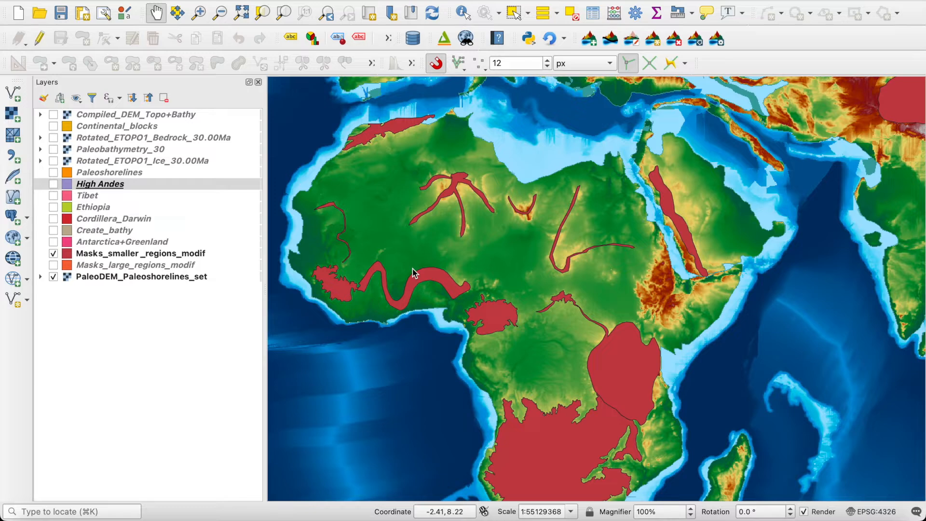
drag(374, 230, 922, 358)
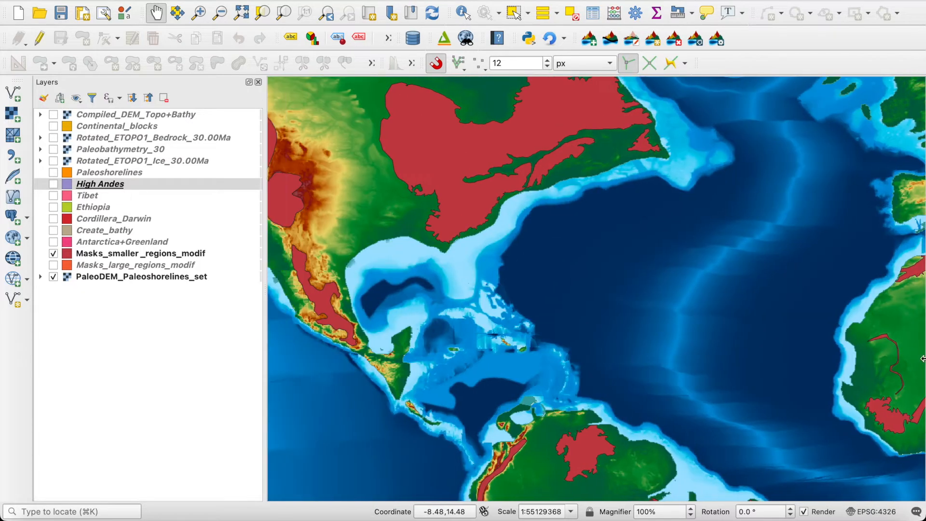
scroll(841, 312, down, 3)
scroll(810, 307, down, 2)
drag(818, 331, 547, 200)
drag(841, 213, 726, 270)
scroll(728, 268, down, 1)
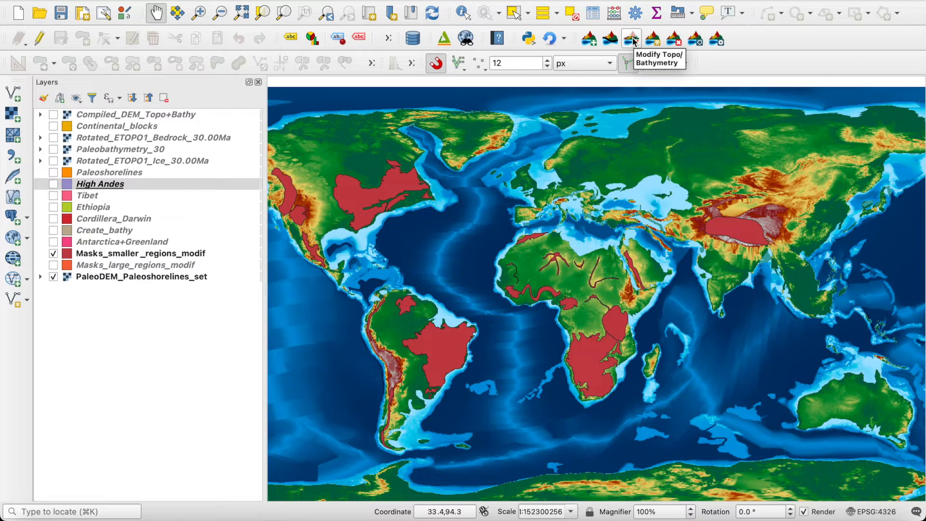
Step: Display the Masks_large_regions_modif layer over the paleoDEM with the smaller-region masks hidden
click(53, 253)
click(53, 265)
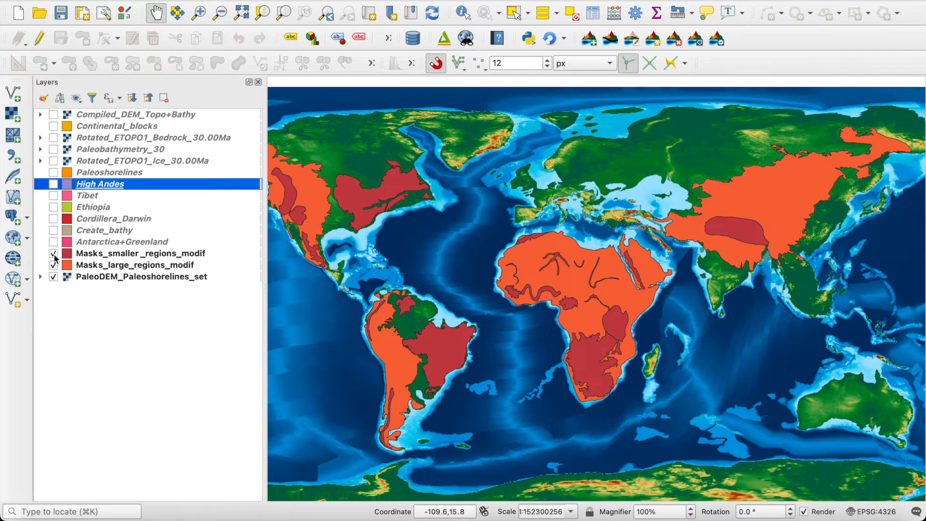
drag(466, 330, 543, 321)
scroll(468, 322, down, 1)
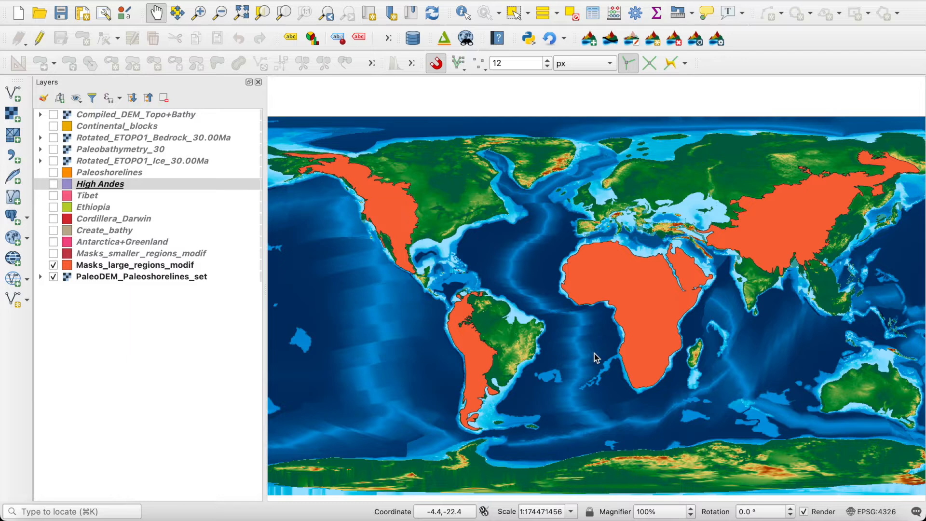
Step: Open the attribute table of Masks_large_regions_modif, select each of its four masks in turn to locate them, and clear the selection
right_click(123, 265)
click(149, 130)
drag(11, 230, 688, 231)
drag(772, 57, 752, 337)
click(667, 392)
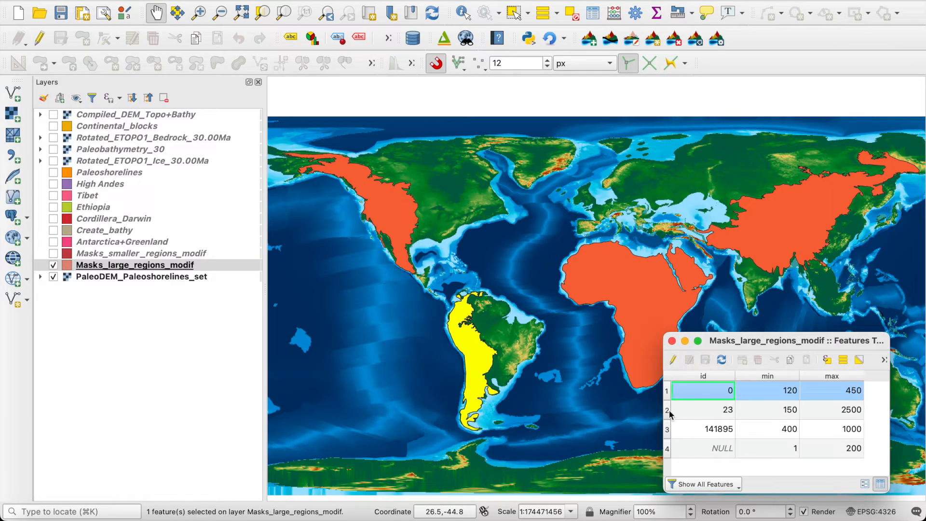
click(669, 410)
click(667, 429)
click(669, 450)
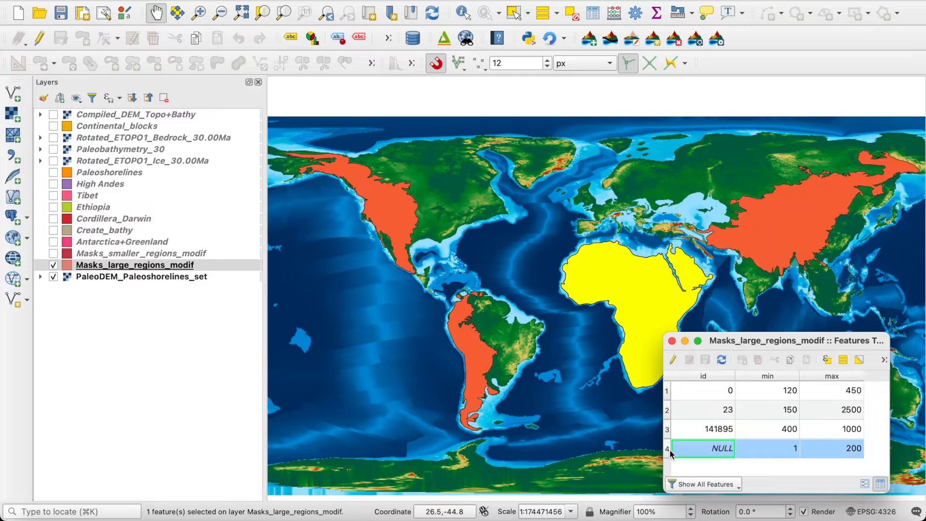
click(572, 13)
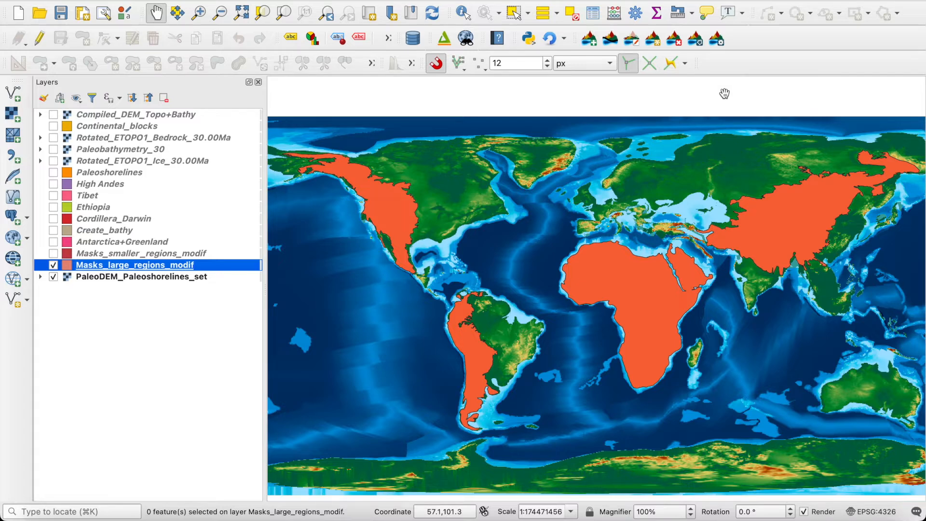
Step: Hide the large-region masks and display the Ethiopia, High Andes and Tibet mask layers
click(53, 265)
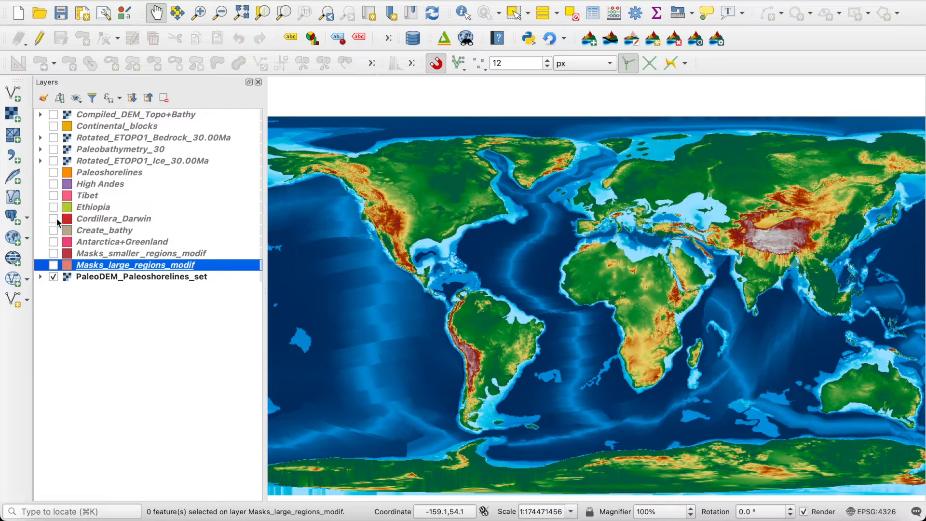
click(53, 207)
click(54, 184)
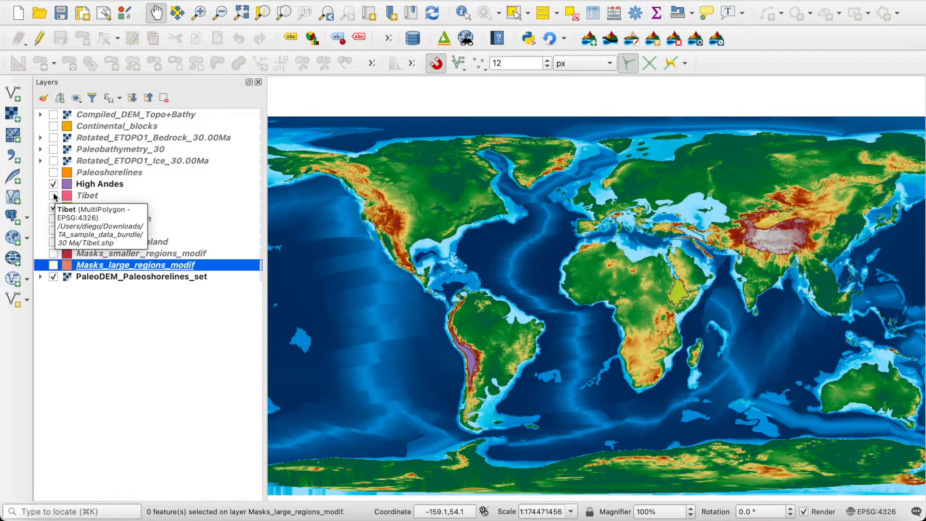
click(54, 195)
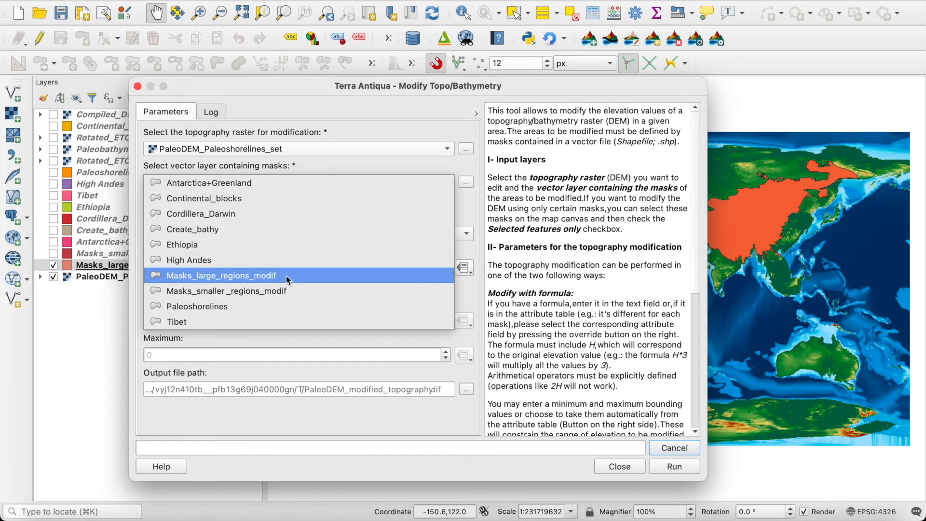
Step: Set Masks_large_regions_modif as the mask layer and "Rescale with final minimum and maximum values" as the topography modification mode
click(289, 273)
click(297, 234)
click(297, 247)
Step: Take the final minimum and maximum from the mask layer's min and max attribute fields, and run the large-region modification
click(463, 267)
mouse_move(530, 332)
click(646, 347)
click(464, 302)
mouse_move(507, 366)
click(646, 396)
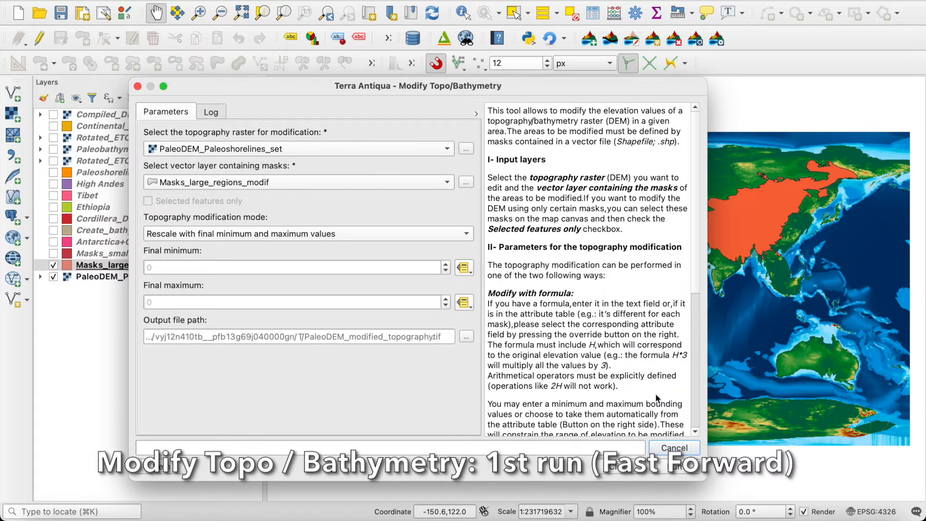
click(664, 466)
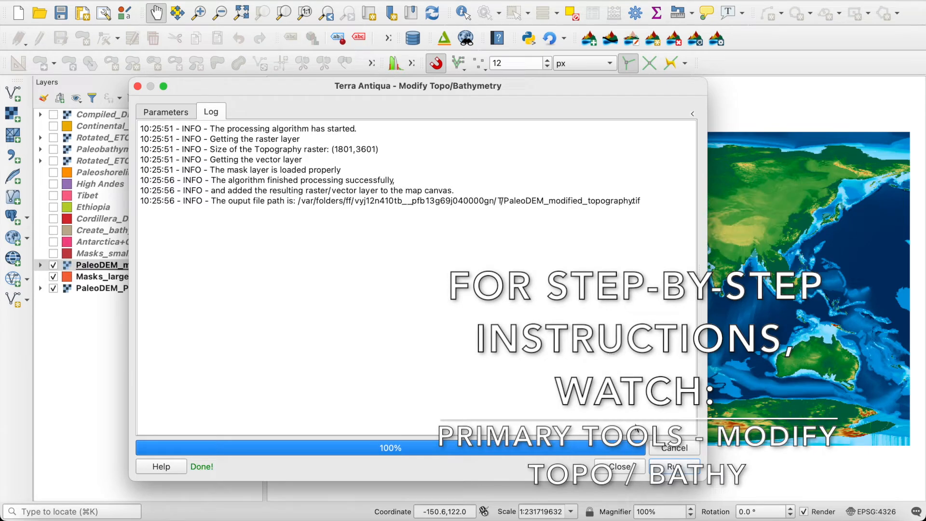
click(606, 466)
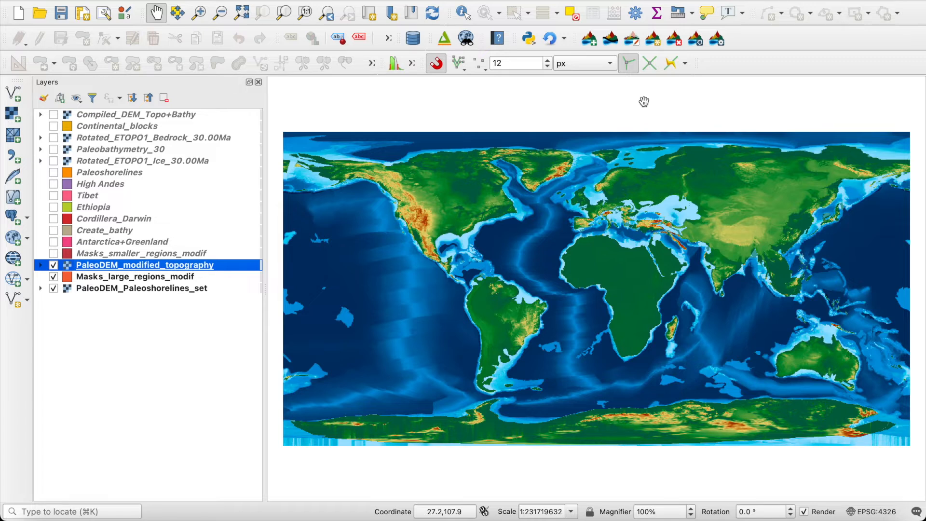
Step: Display the Masks_smaller_regions_modif layer and examine the minimum, maximum and formula values in its attribute table
click(53, 253)
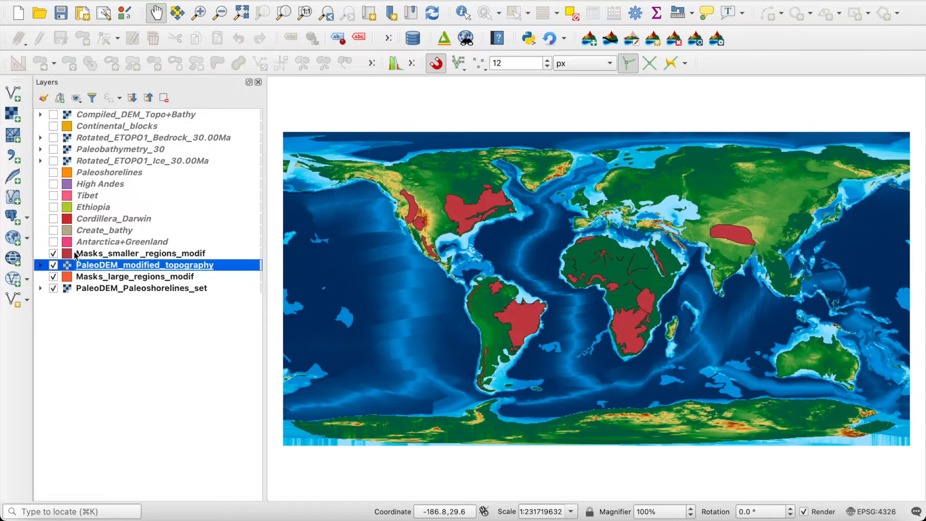
right_click(101, 256)
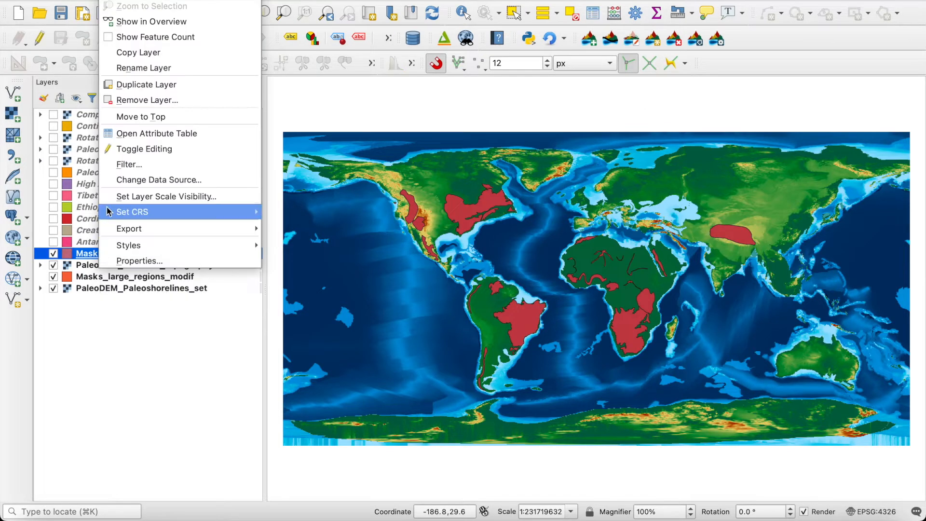
click(131, 134)
drag(736, 337, 398, 56)
drag(552, 215, 884, 438)
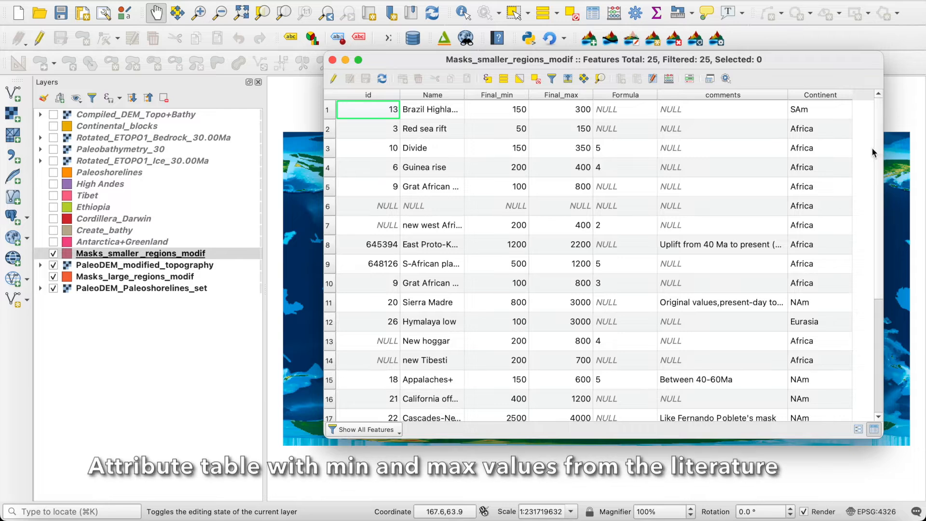
scroll(870, 148, down, 5)
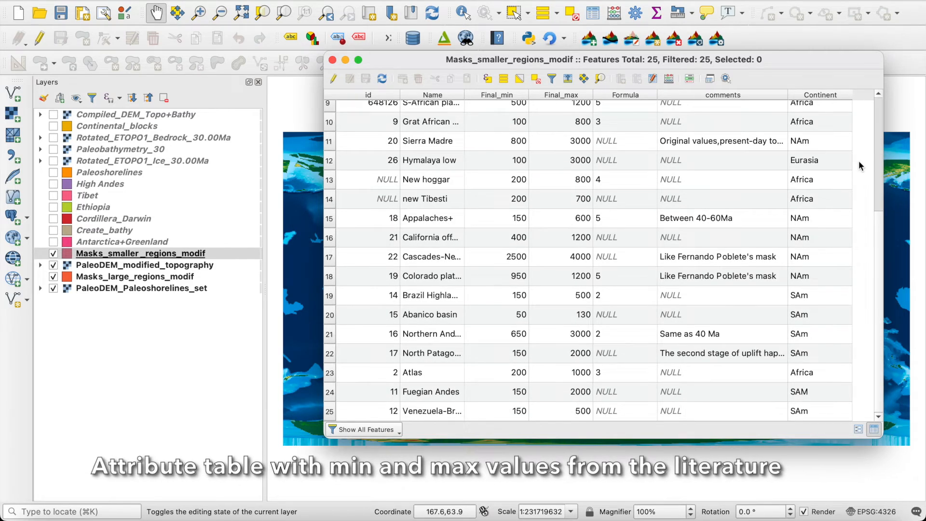
scroll(864, 161, up, 5)
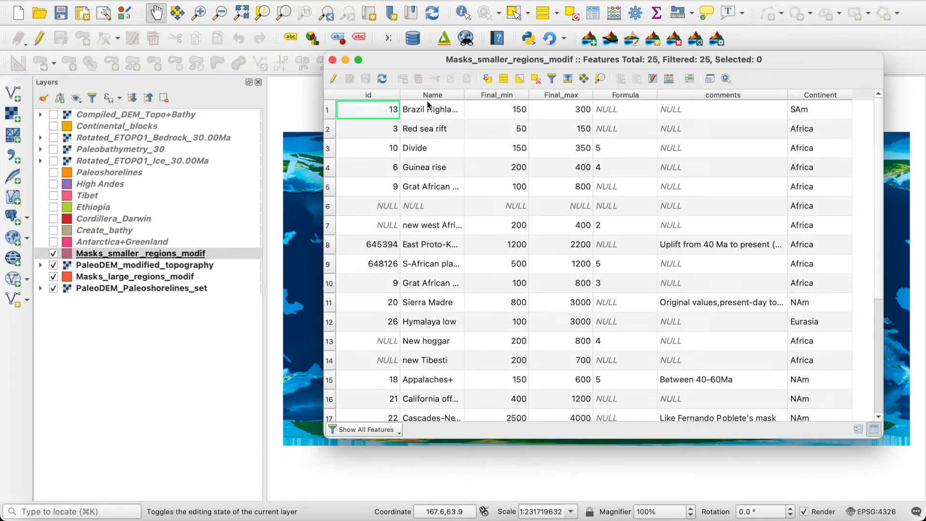
click(332, 60)
Step: Set up Modify Topo/Bathymetry with raster PaleoDEM_modified_topography, masks Masks_smaller_regions_modif and the mode that rescales with final minimum and maximum values
click(631, 39)
click(348, 149)
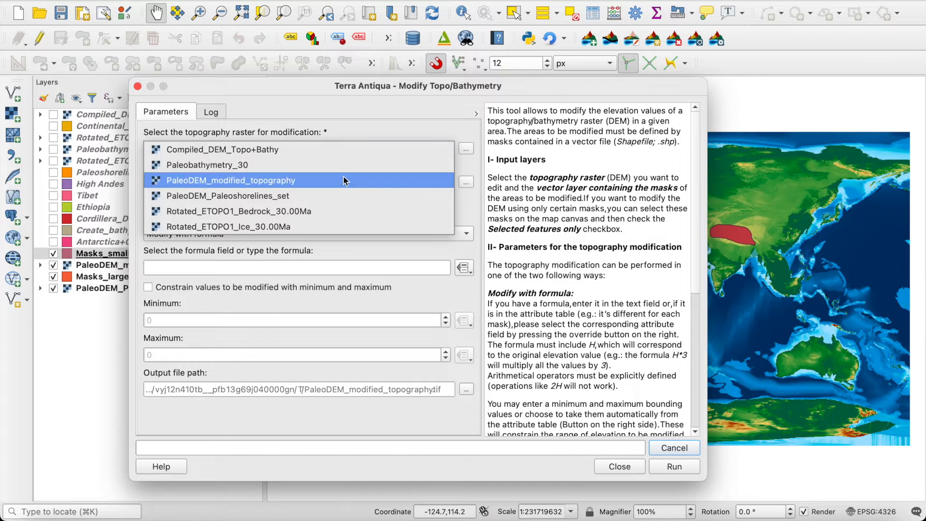
click(341, 179)
click(314, 182)
click(315, 289)
click(306, 233)
click(313, 251)
Step: Take the final minimum and maximum from the Final_min and Final_max attribute fields, and run the smaller-region modification
click(464, 267)
mouse_move(516, 331)
click(658, 361)
click(464, 303)
mouse_move(516, 366)
click(657, 411)
click(690, 468)
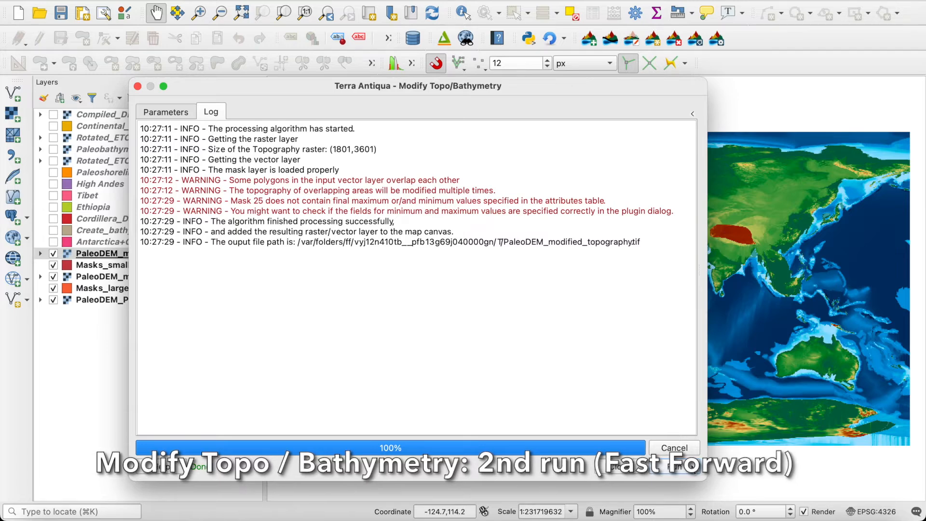
click(621, 469)
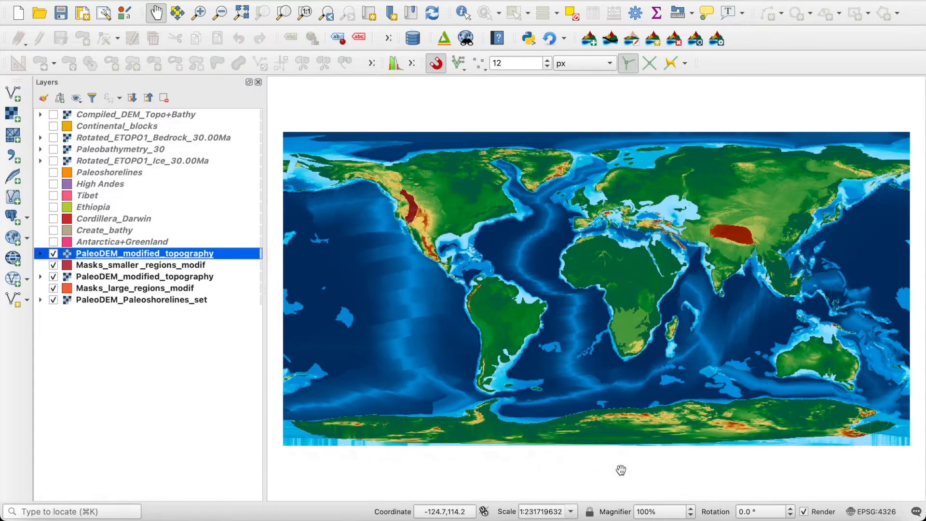
Step: Remove the superseded PaleoDEM_modified_topography layer and display the High Andes polygon over South America
key(ctrl+d)
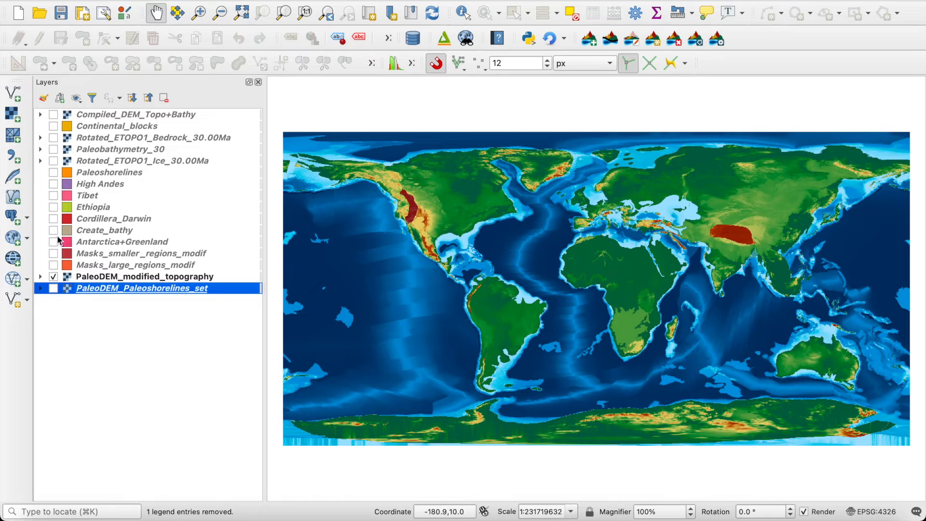
click(54, 183)
mouse_move(467, 346)
mouse_down()
mouse_move(552, 308)
mouse_move(543, 334)
mouse_move(542, 324)
mouse_up()
scroll(567, 297, up, 2)
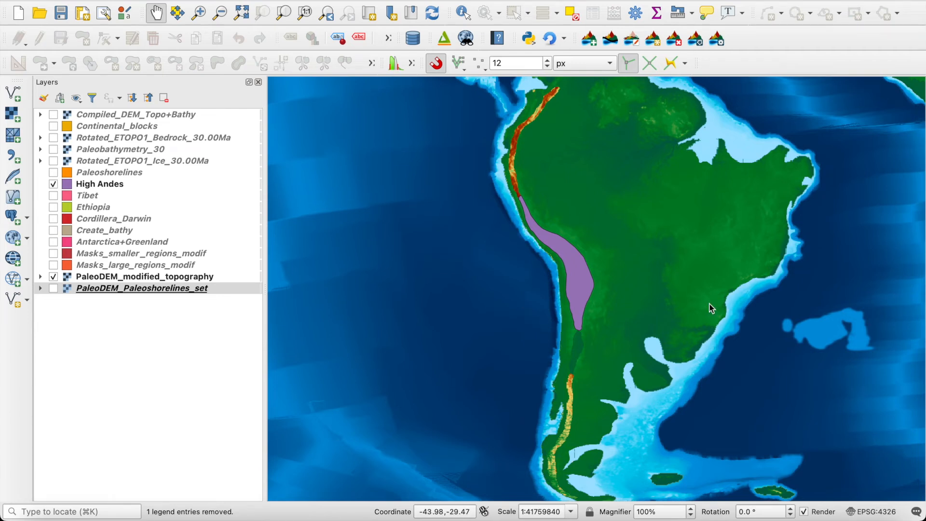
Step: Compare the PaleoDEM_Paleoshorelines_set and PaleoDEM_modified_topography rasters around the Ethiopia polygon and the Tibet region
click(54, 288)
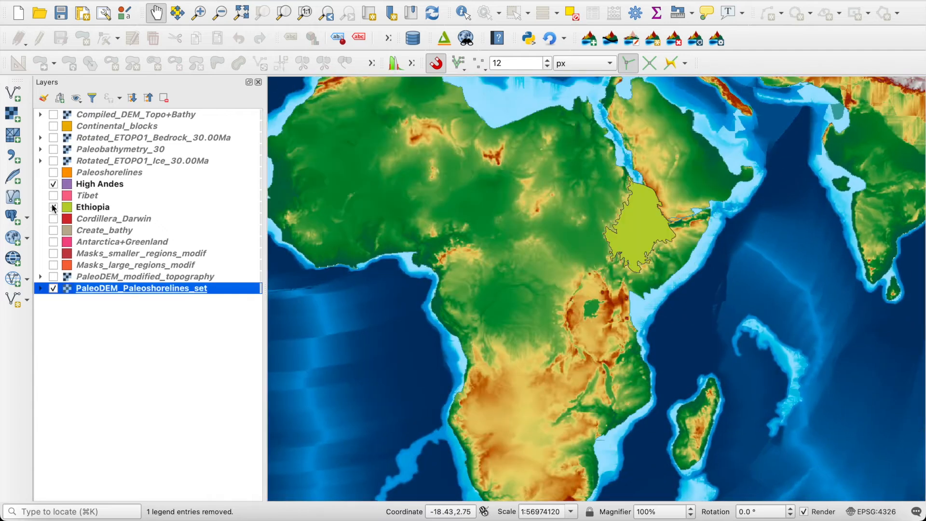
click(550, 213)
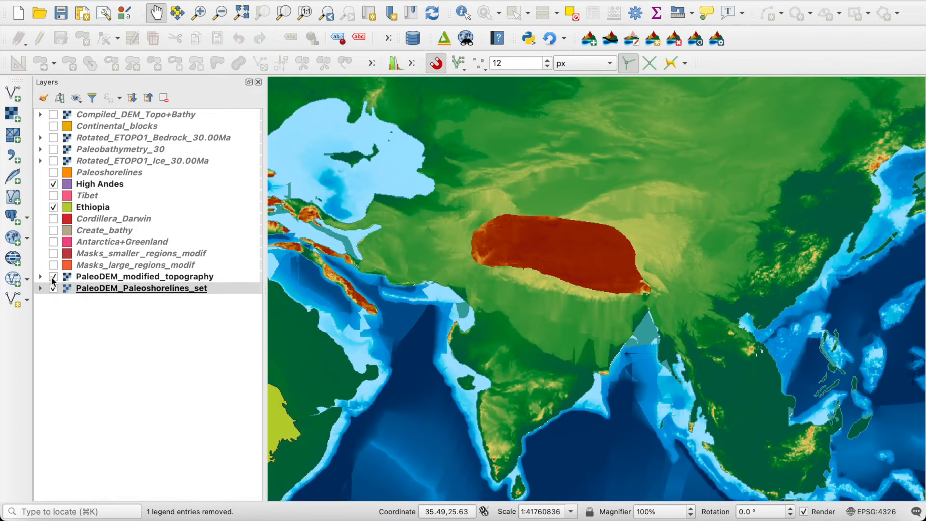
click(53, 253)
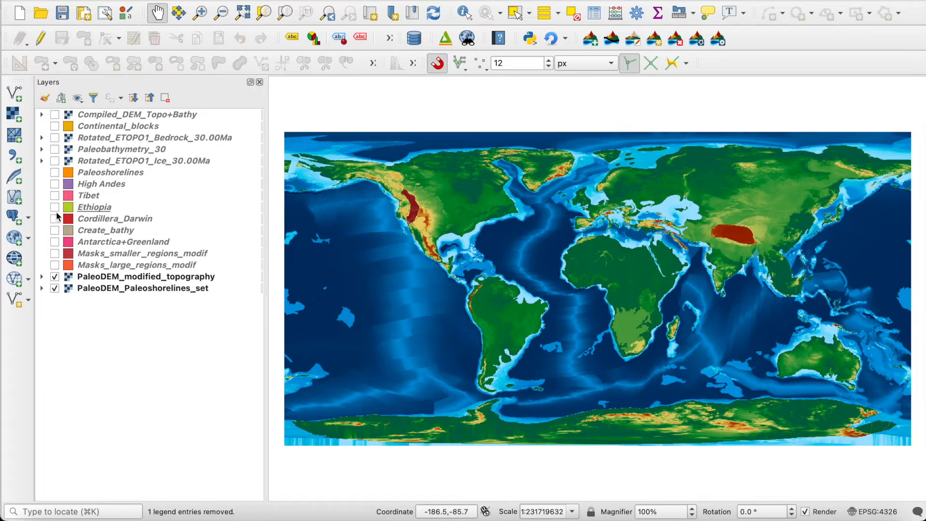
Step: Display the High Andes layer and examine its final minimum and maximum elevations in the attribute table
click(54, 184)
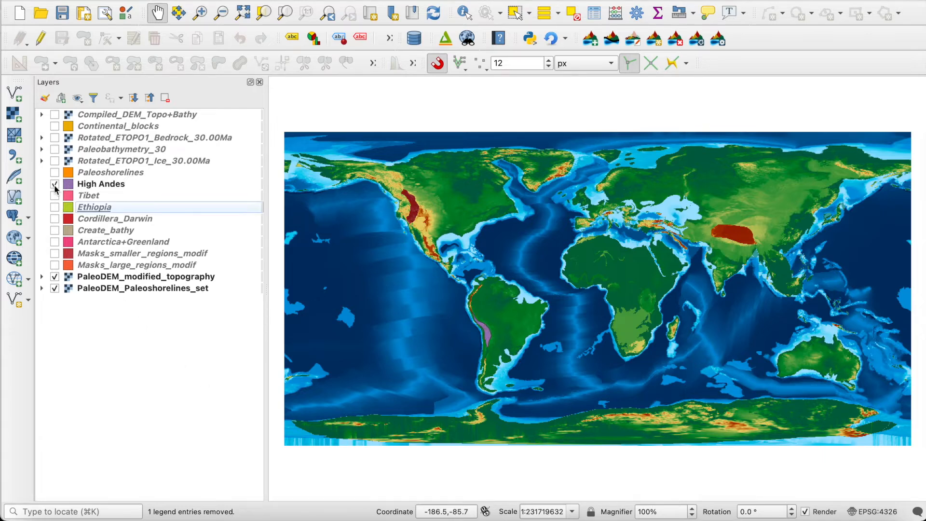
right_click(103, 184)
click(140, 331)
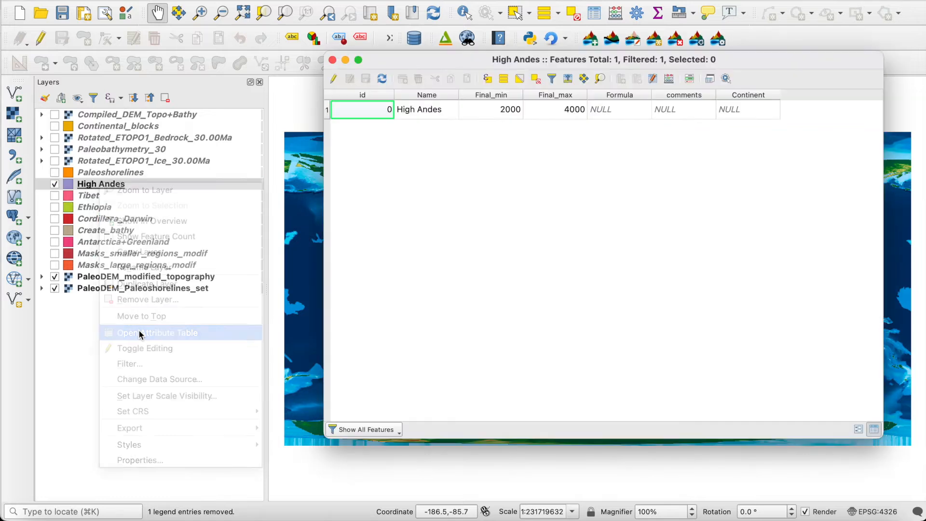
click(332, 60)
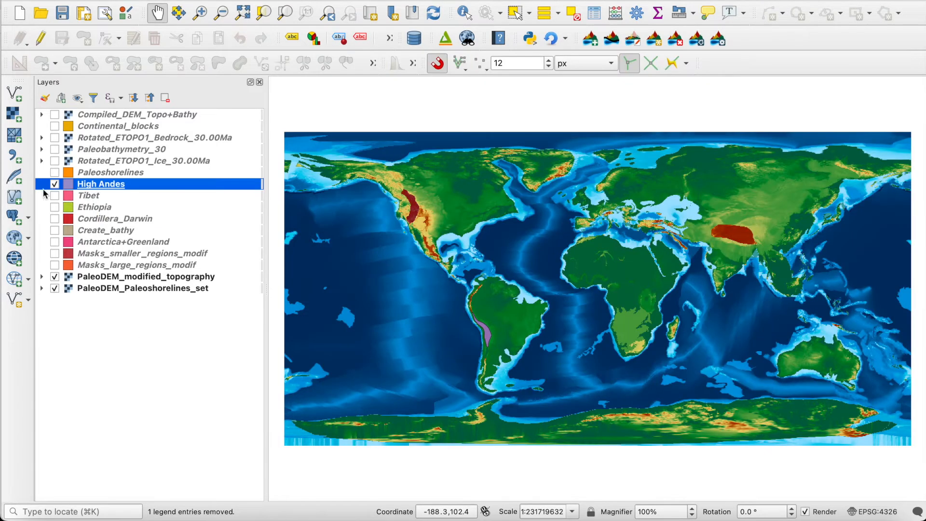
Step: Show only the Ethiopia mask, examine its attribute table for elevation parameters, and hide the layer again
click(55, 185)
click(55, 207)
right_click(101, 208)
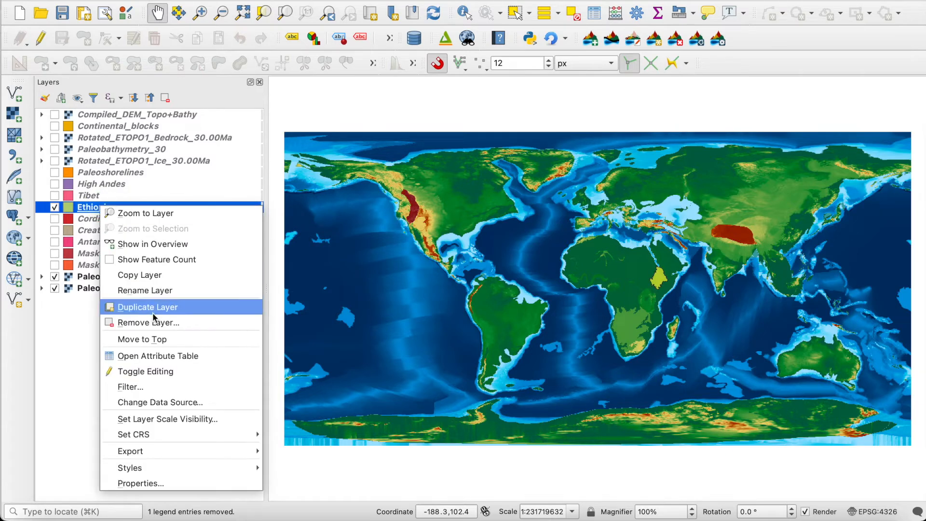
click(161, 357)
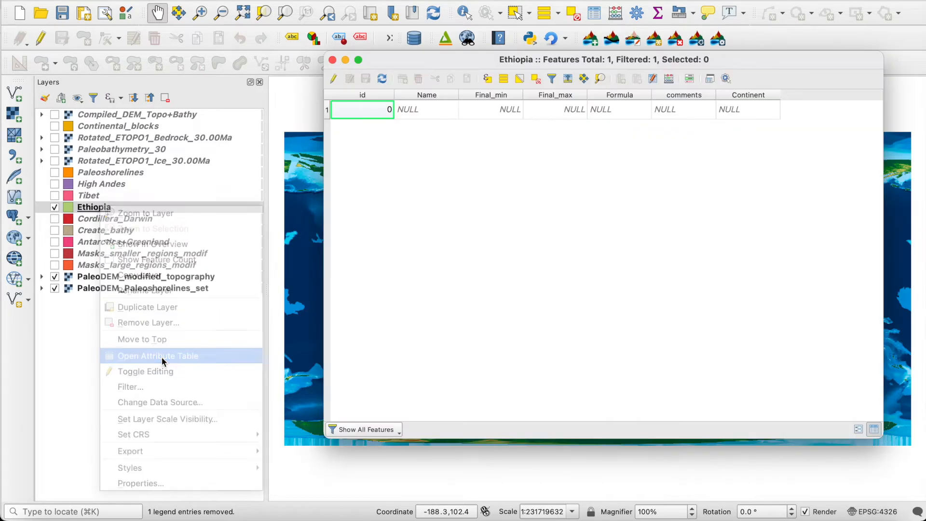
click(332, 60)
click(55, 207)
Step: Display the Tibet layer, examine its final minimum and maximum in the attribute table, and hide it again
click(54, 195)
click(80, 198)
right_click(80, 198)
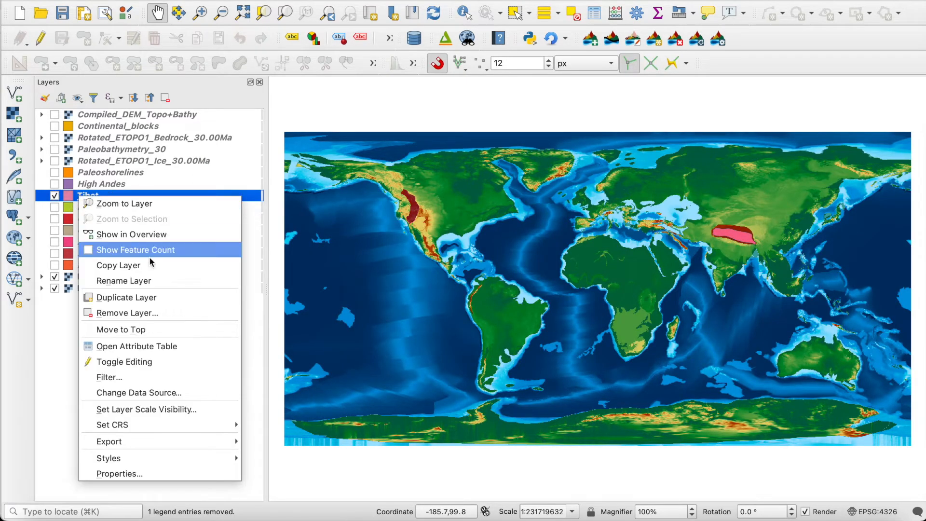
click(144, 345)
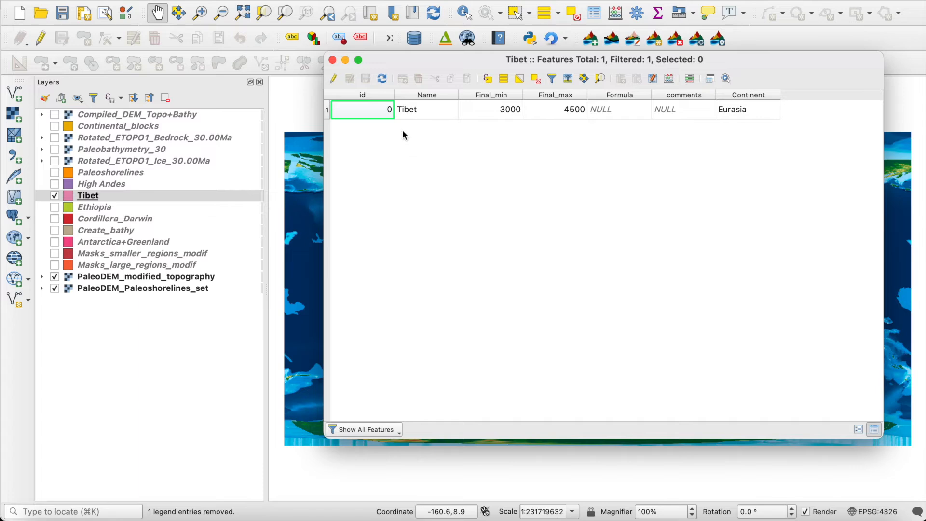
click(332, 60)
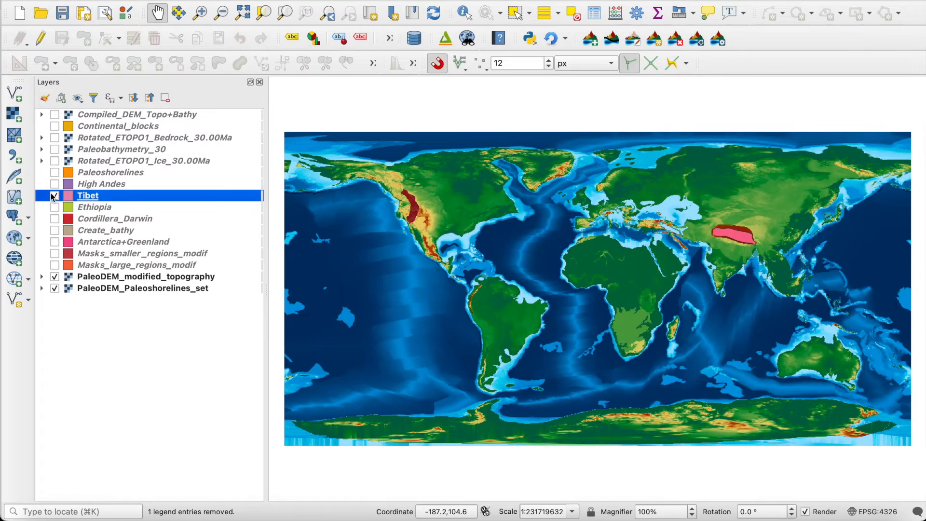
click(54, 196)
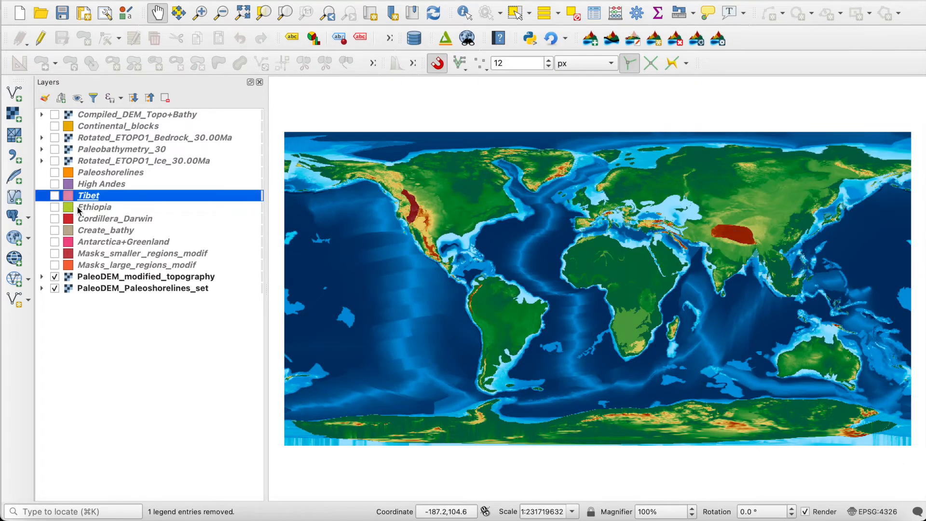
Step: Display the High Andes polygon over South America and compare the PaleoDEM_Paleoshorelines_set and PaleoDEM_modified_topography rasters beneath it
click(78, 207)
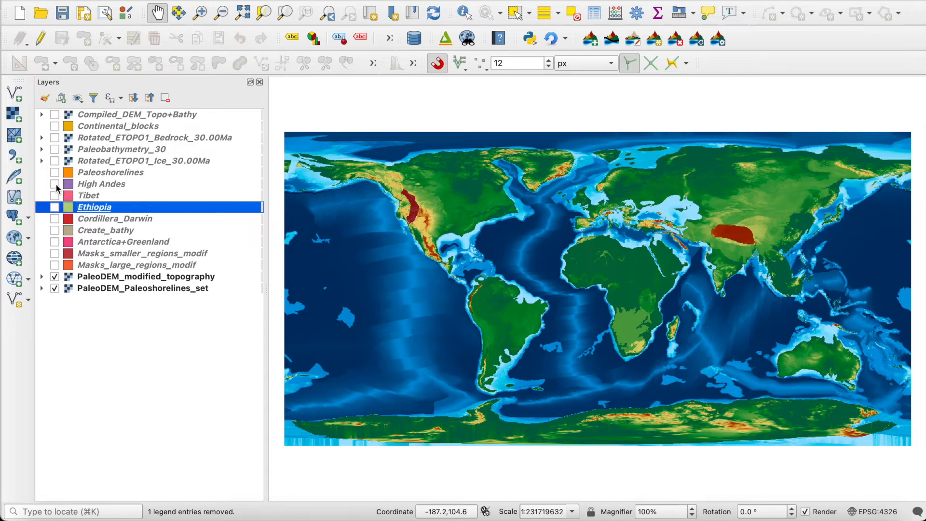
click(56, 186)
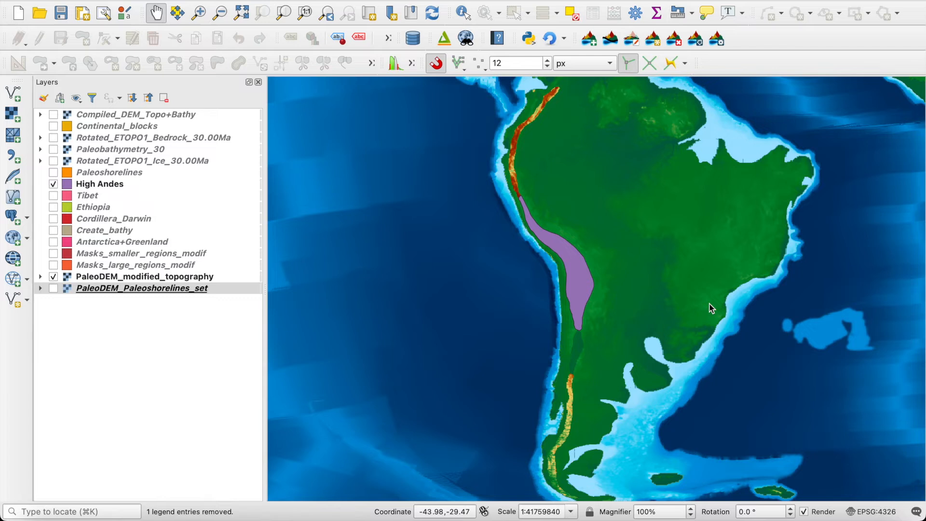
click(53, 288)
click(53, 277)
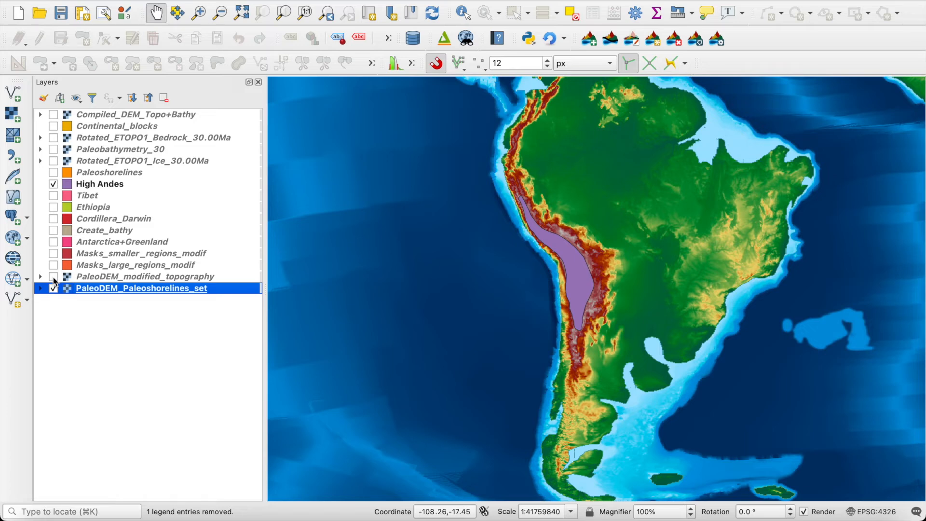
click(54, 281)
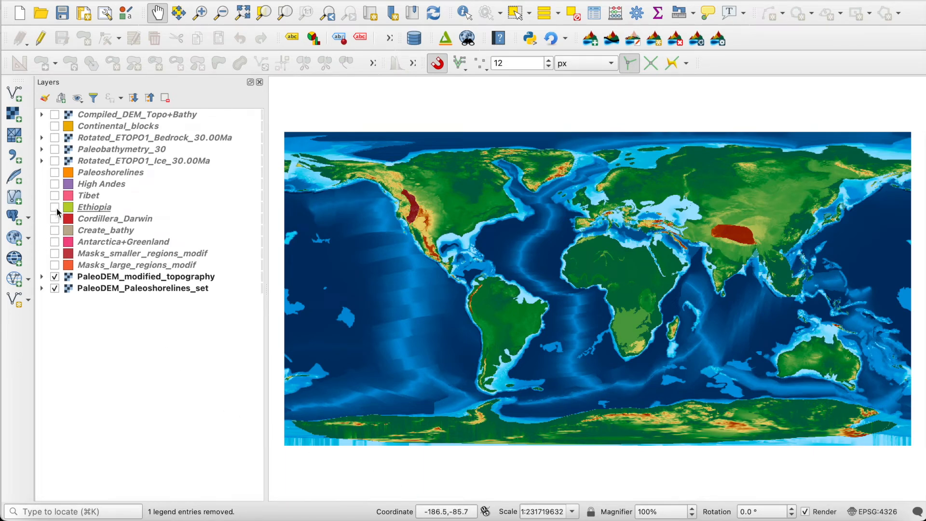
Step: Review the elevation parameters in the High Andes attribute table, and hide the layer again
click(54, 186)
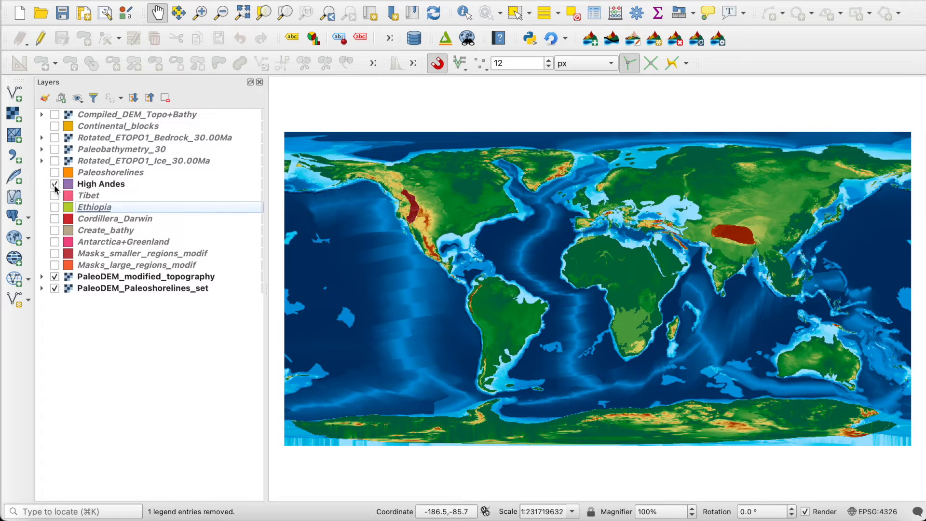
right_click(101, 183)
click(139, 332)
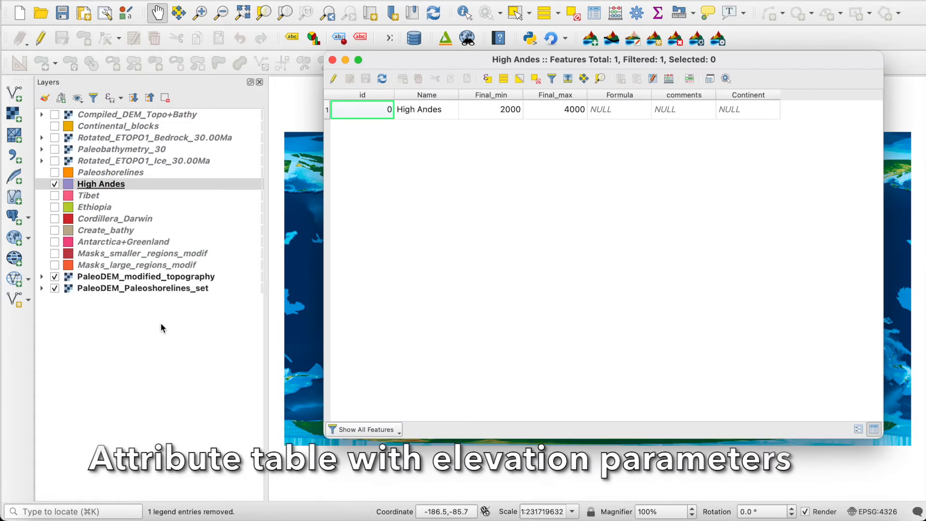
click(333, 59)
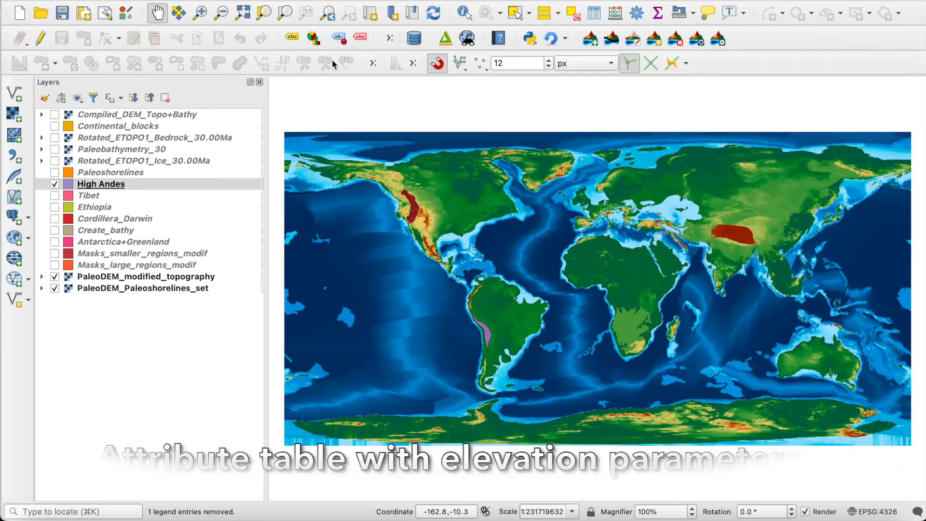
click(56, 184)
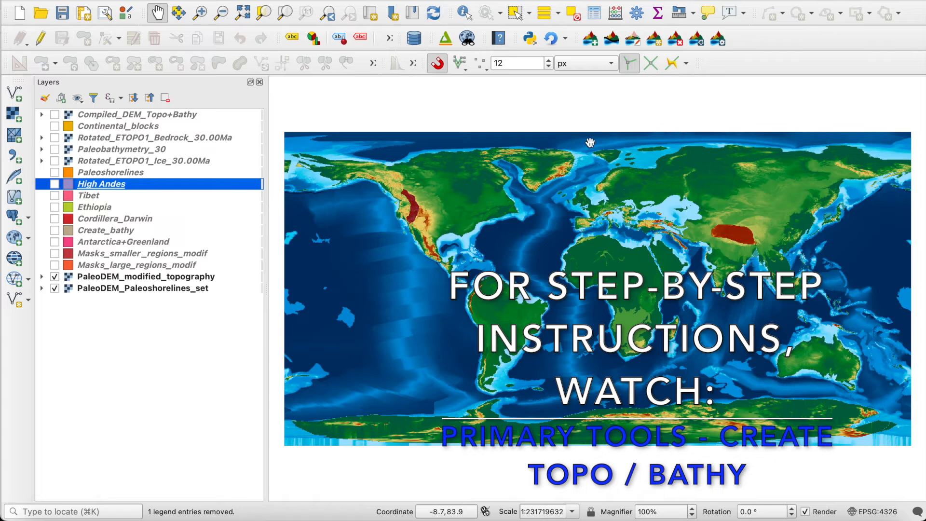
Step: Set up Create Topo/Bathymetry with raster PaleoDEM_modified_topography, feature polygons High Andes and the geographic feature type Mountain range
click(639, 40)
click(360, 148)
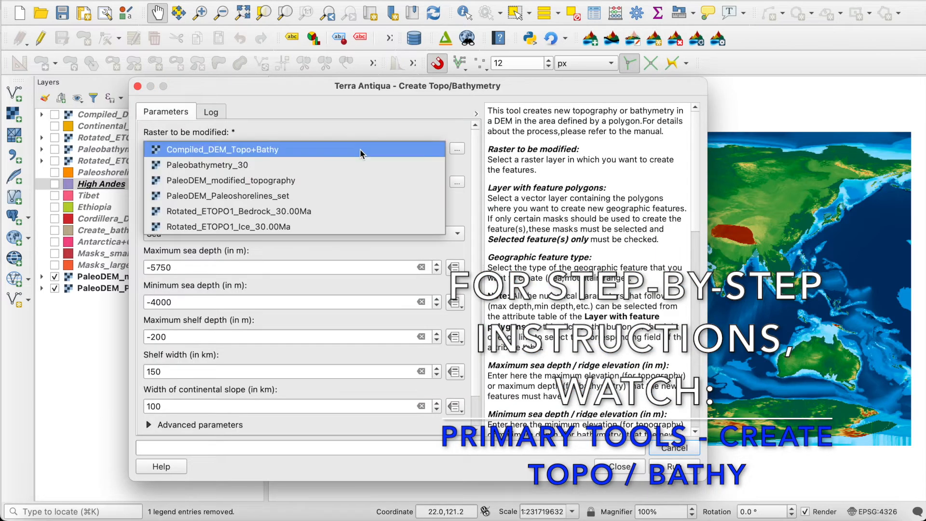
click(311, 182)
click(311, 182)
click(249, 253)
click(279, 234)
click(278, 250)
Step: Take the maximum and minimum ridge elevations from the Final_max and Final_min fields, set the slope width to 4 km, and create the High Andes mountains
click(454, 267)
mouse_move(531, 332)
click(650, 378)
click(455, 303)
mouse_move(557, 366)
click(648, 398)
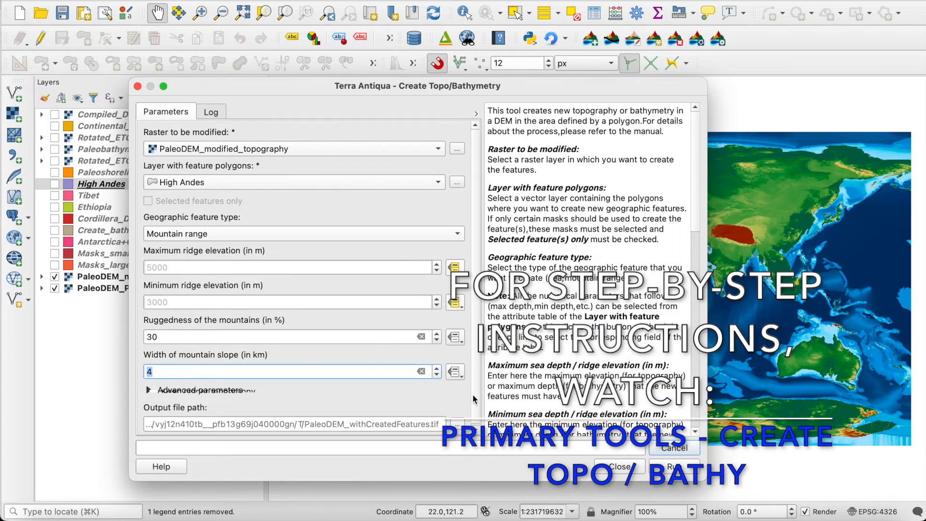
click(663, 465)
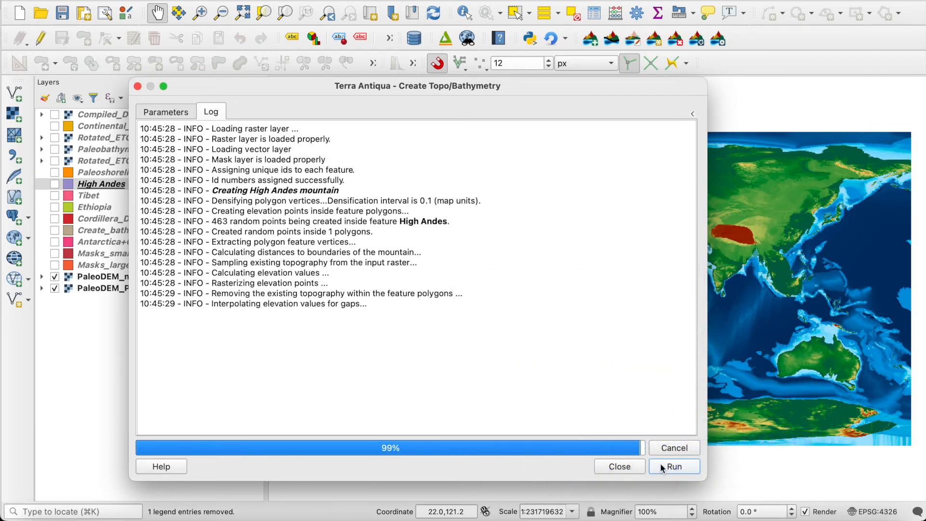
click(615, 466)
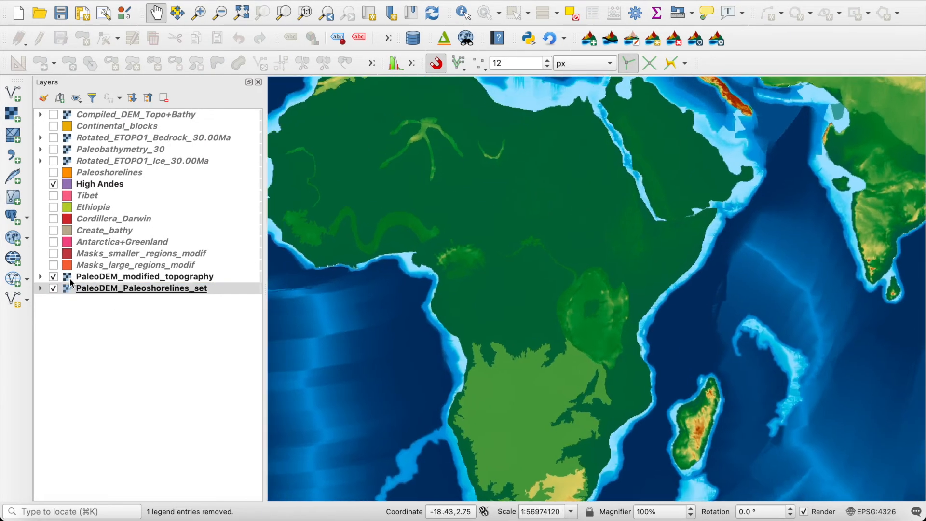
Step: Display the Ethiopia polygon over Africa, compare the rasters beneath it, and hide the polygon again
click(53, 207)
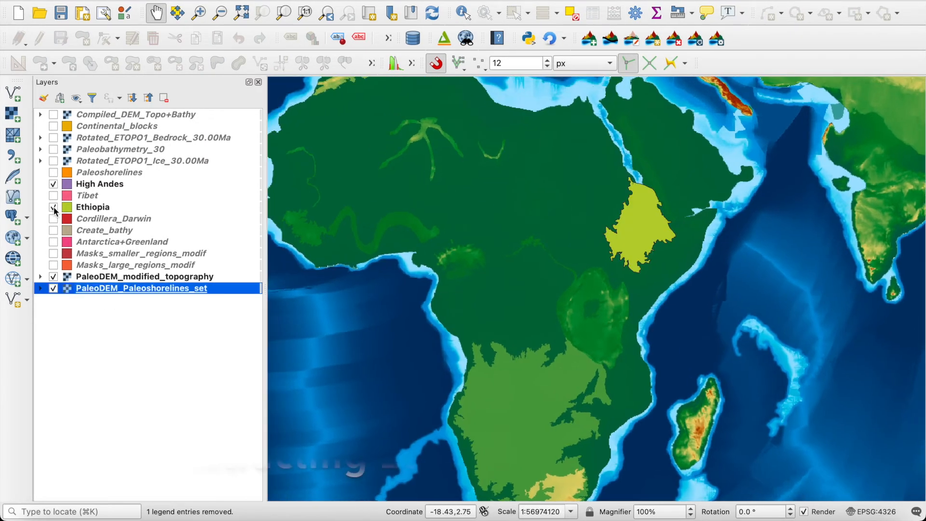
click(54, 277)
click(54, 277)
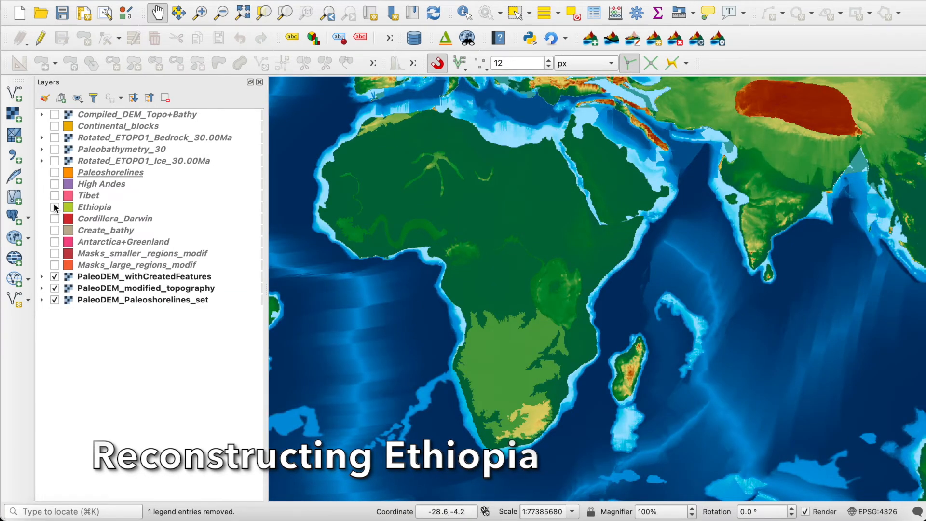
click(54, 207)
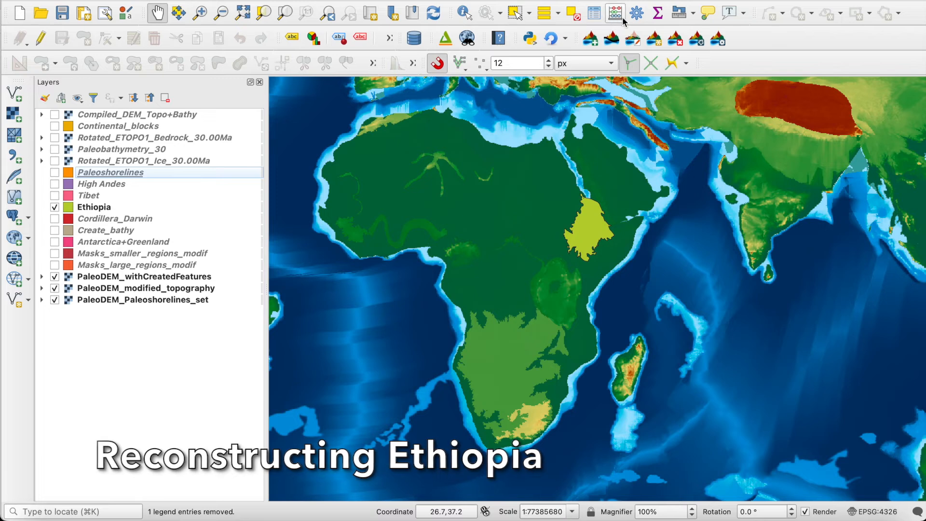
click(55, 207)
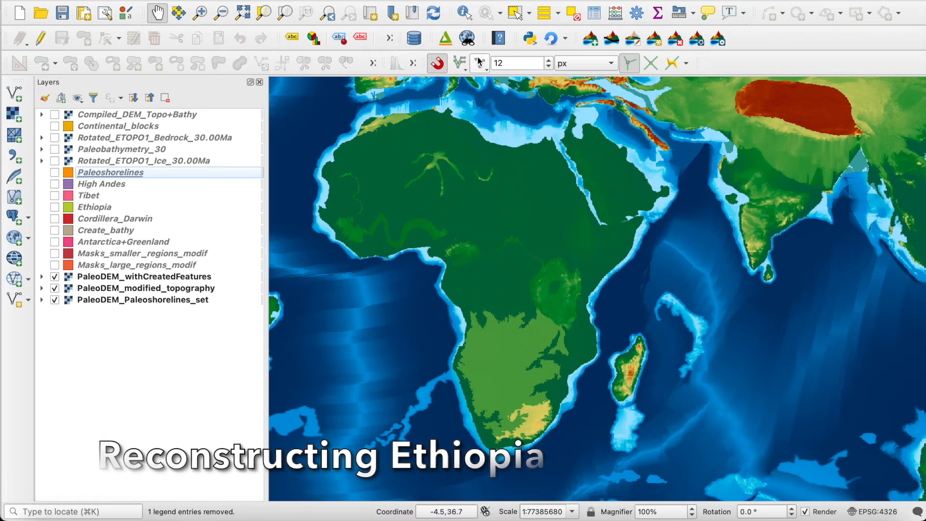
Step: Set up Create Topo/Bathymetry with raster PaleoDEM_withCreatedFeatures, feature polygons Ethiopia and the geographic feature type Mountain range
click(649, 41)
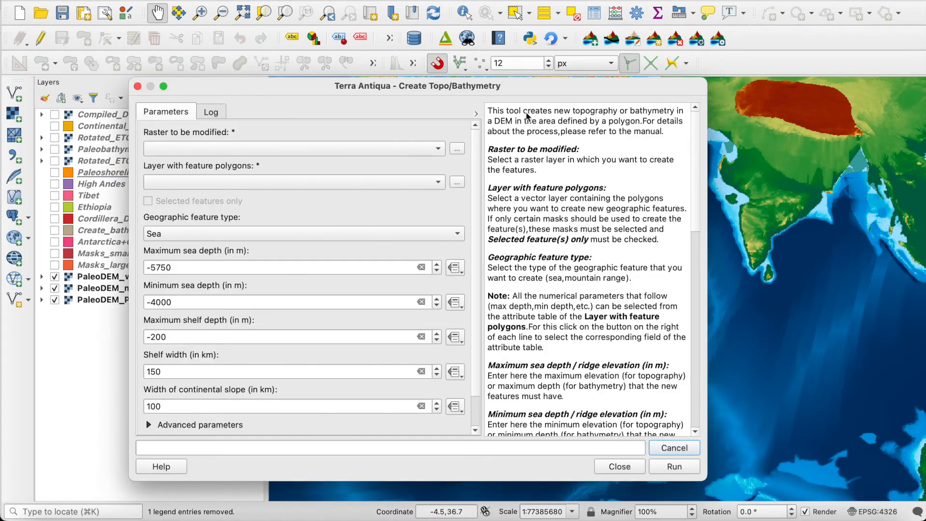
click(331, 150)
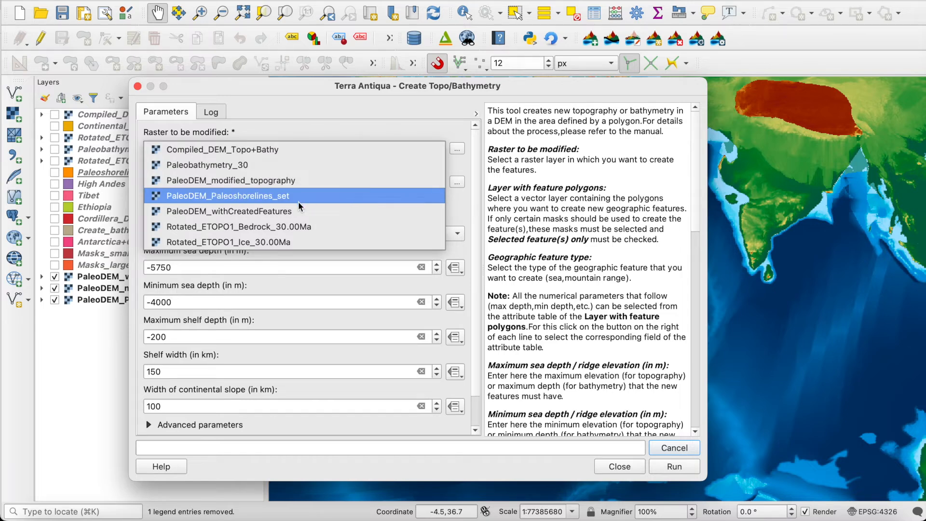
click(279, 215)
click(291, 185)
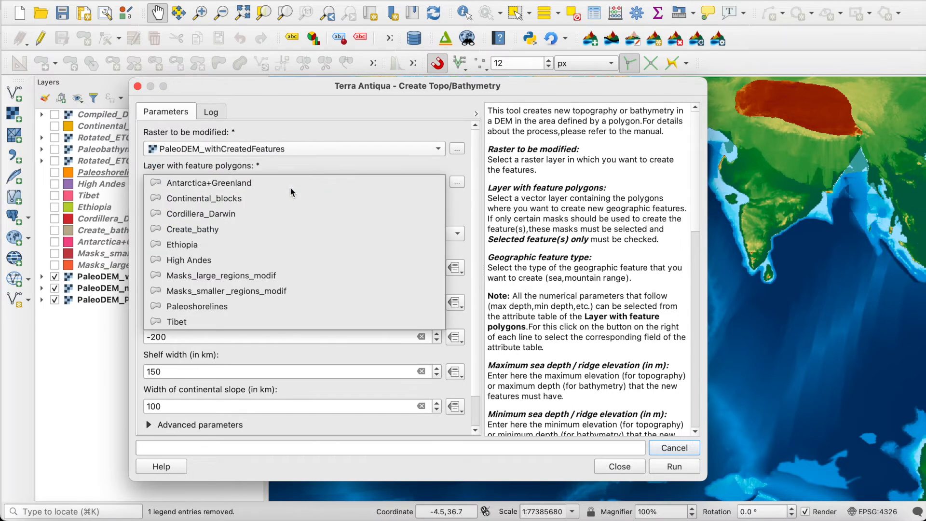
click(239, 244)
click(253, 235)
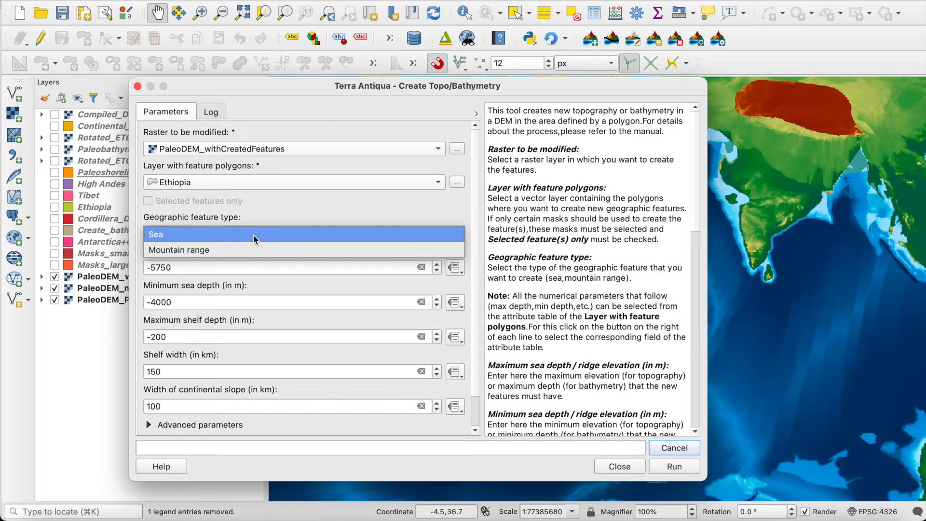
click(236, 252)
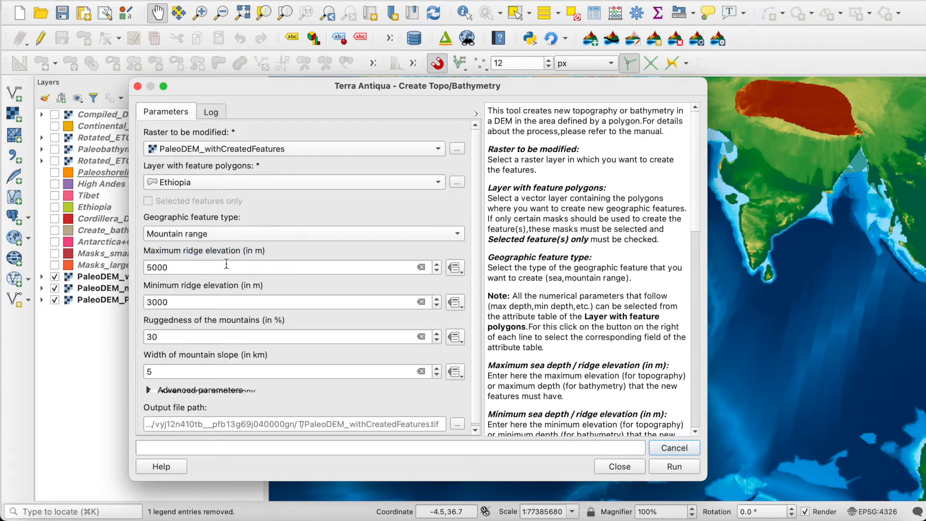
Step: Create the Ethiopia mountains with 1000 m maximum and 200 m minimum ridge elevation, 55% ruggedness and a 20 km slope width
double_click(227, 267)
text(1000)
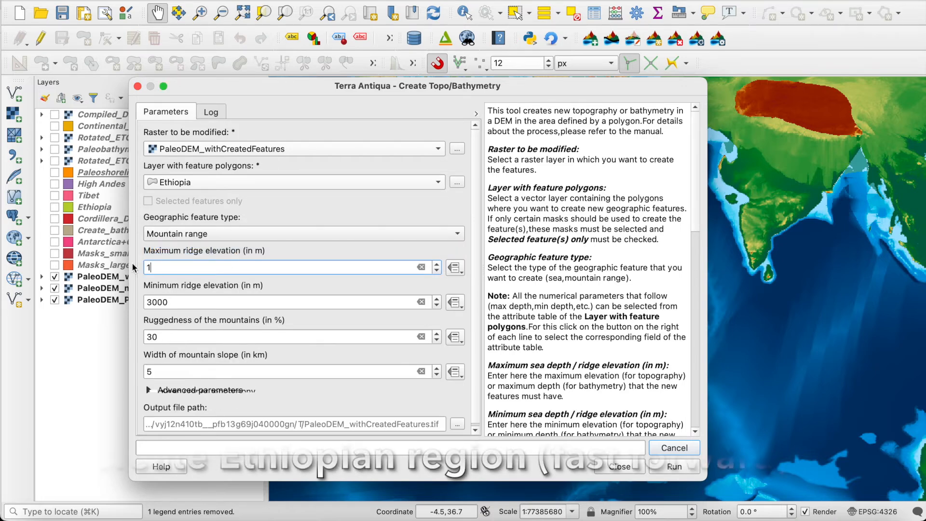
double_click(166, 300)
text(200)
double_click(164, 336)
text(55)
double_click(173, 370)
text(20)
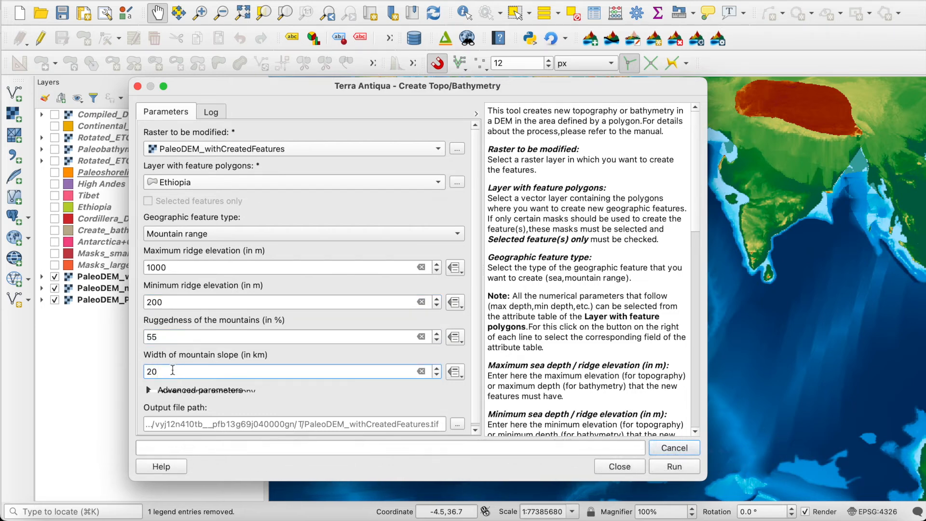
click(675, 466)
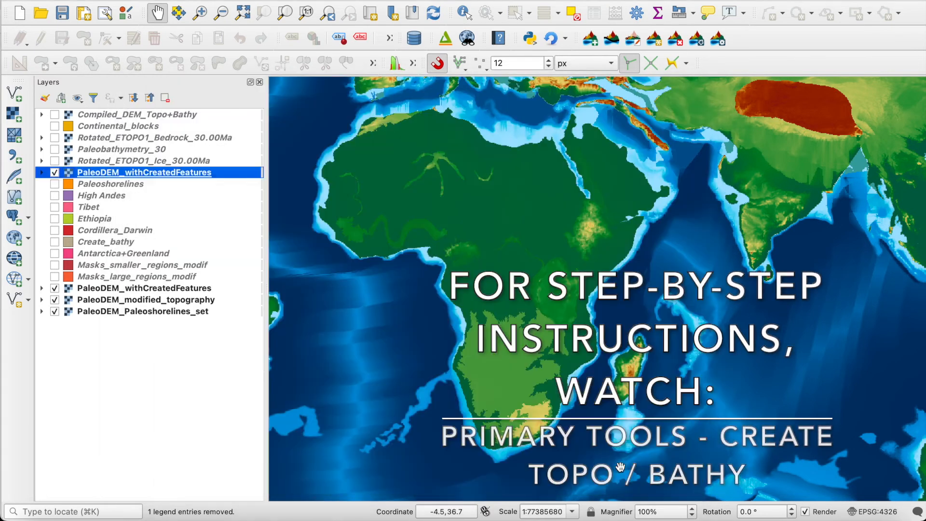
Step: Place the new PaleoDEM_withCreatedFeatures raster below the mask layers, remove its older copy, and compare Ethiopia with the raster beneath
scroll(657, 273, up, 2)
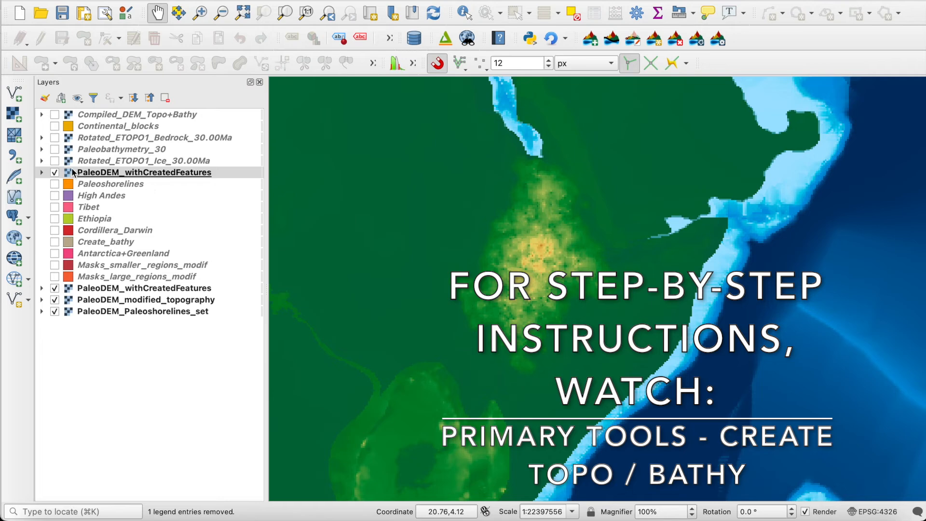
click(54, 173)
drag(55, 178, 55, 283)
right_click(55, 288)
click(139, 165)
key(Return)
click(55, 277)
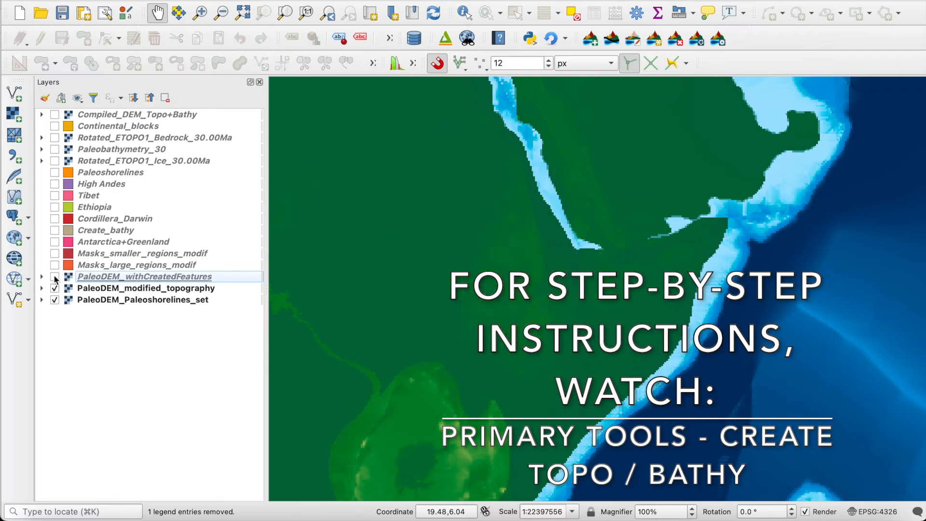
click(55, 277)
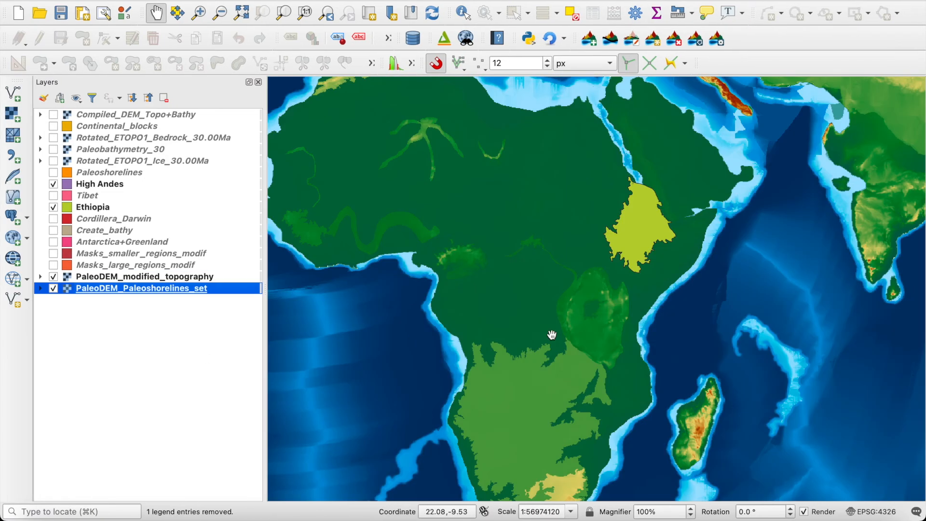
Step: Examine the Tibet region by showing the Masks_smaller_regions_modif and Tibet polygons over the rasters, and hide the polygons again
drag(552, 211, 516, 217)
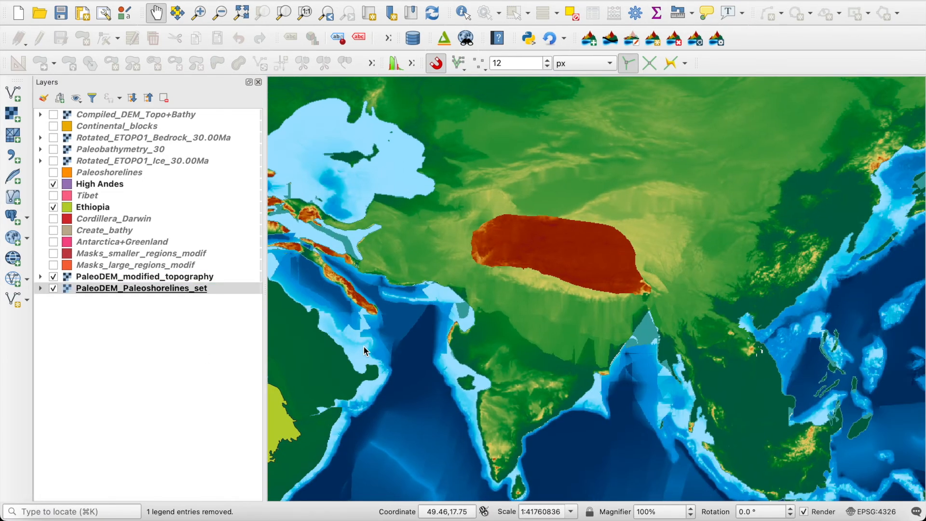
click(52, 278)
click(52, 278)
click(53, 254)
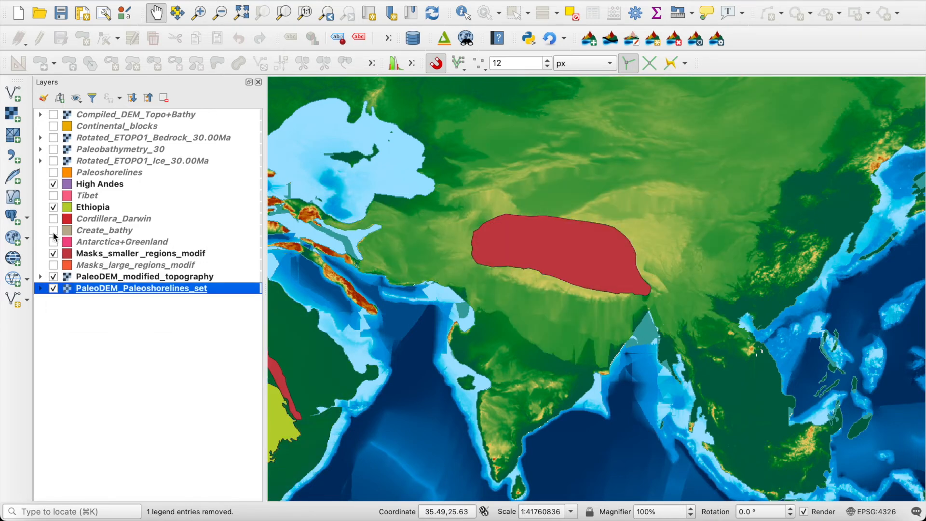
click(53, 196)
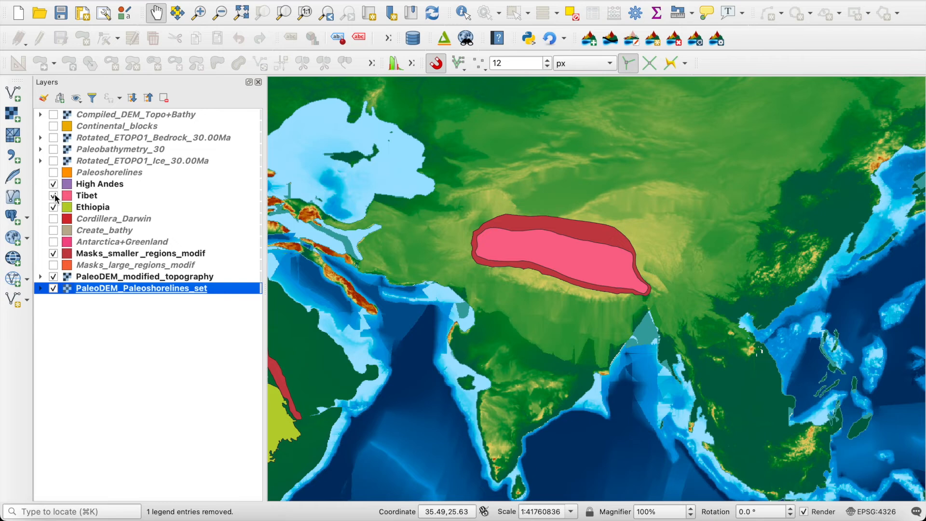
scroll(683, 266, down, 3)
click(54, 254)
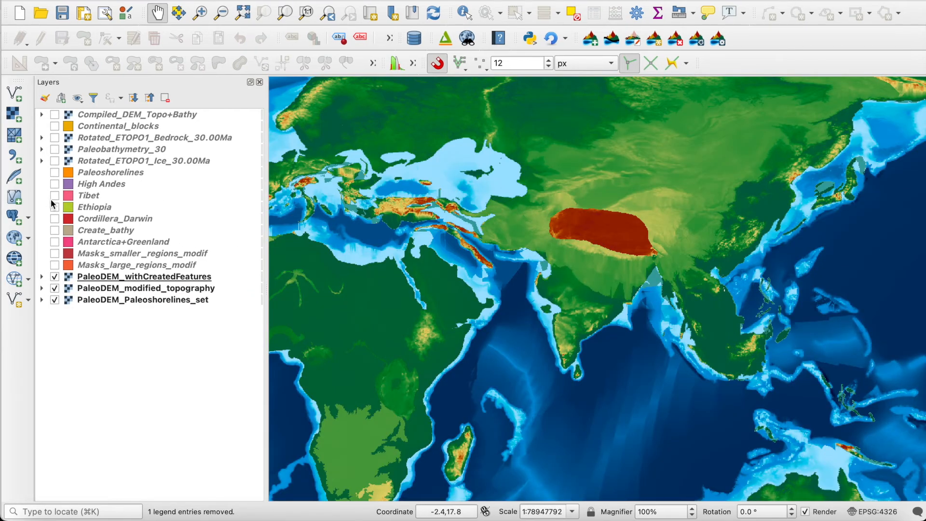
click(54, 196)
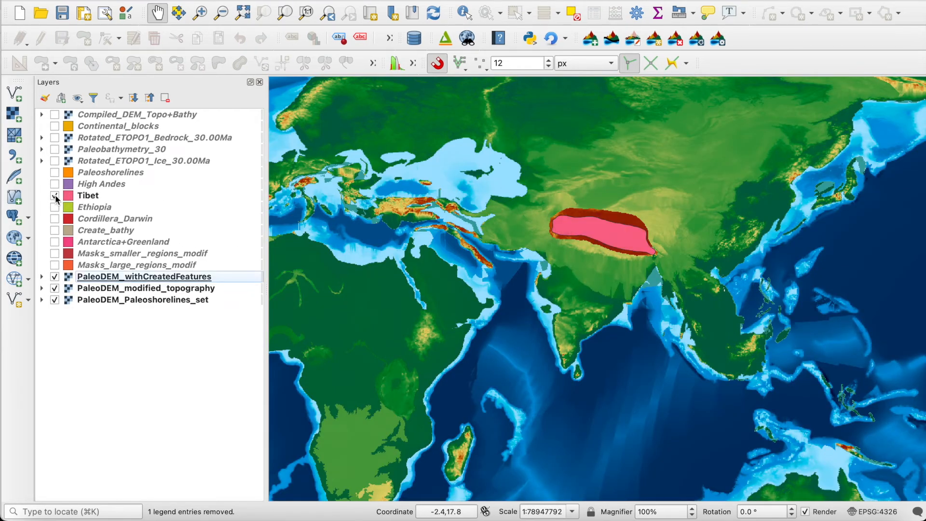
click(54, 196)
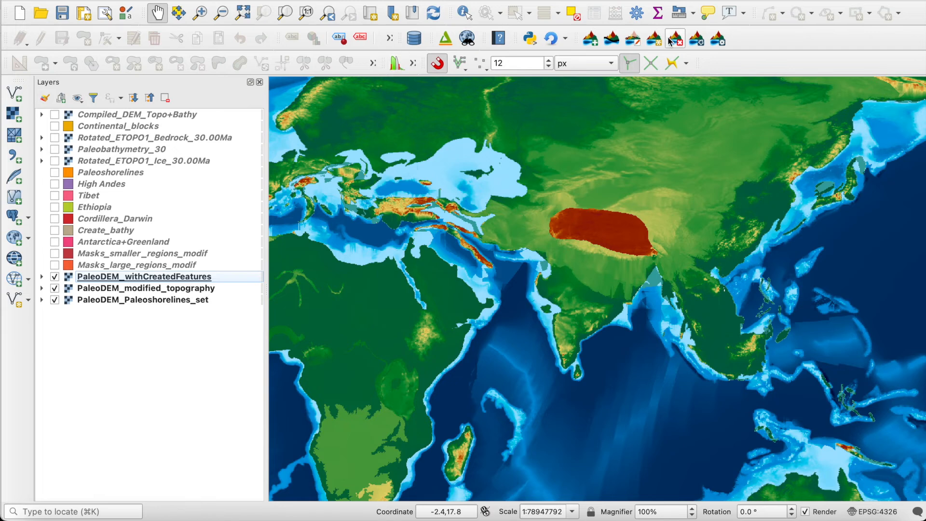
Step: Set up Create Topo/Bathymetry with raster PaleoDEM_withCreatedFeatures, feature polygons Tibet and the geographic feature type Mountain range
click(654, 39)
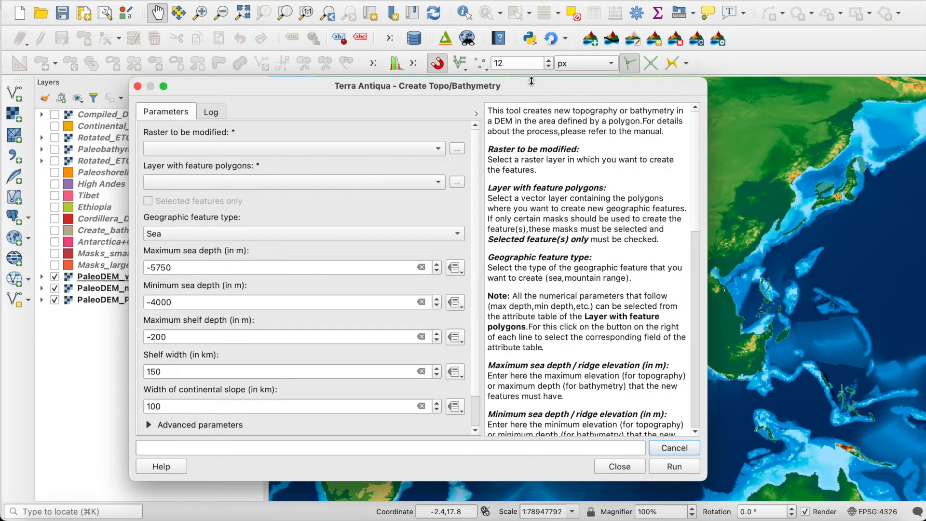
click(415, 149)
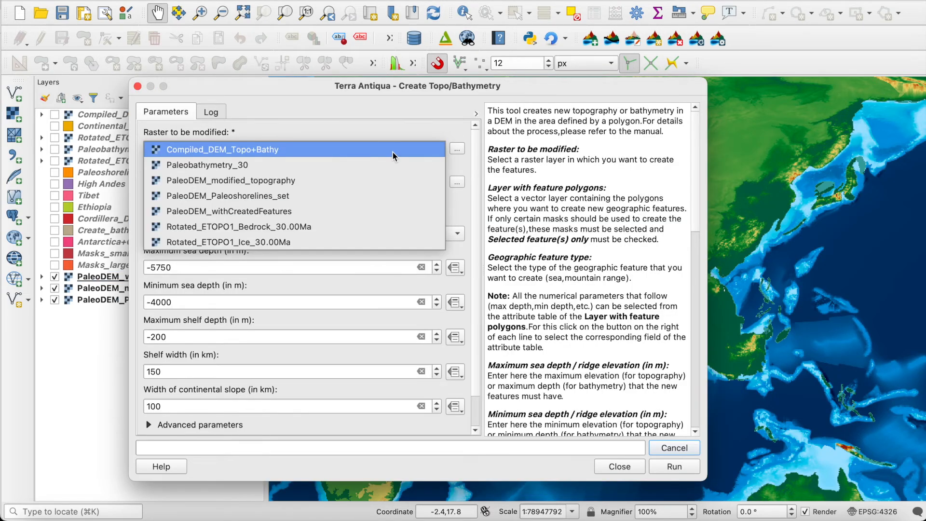
click(280, 213)
click(283, 186)
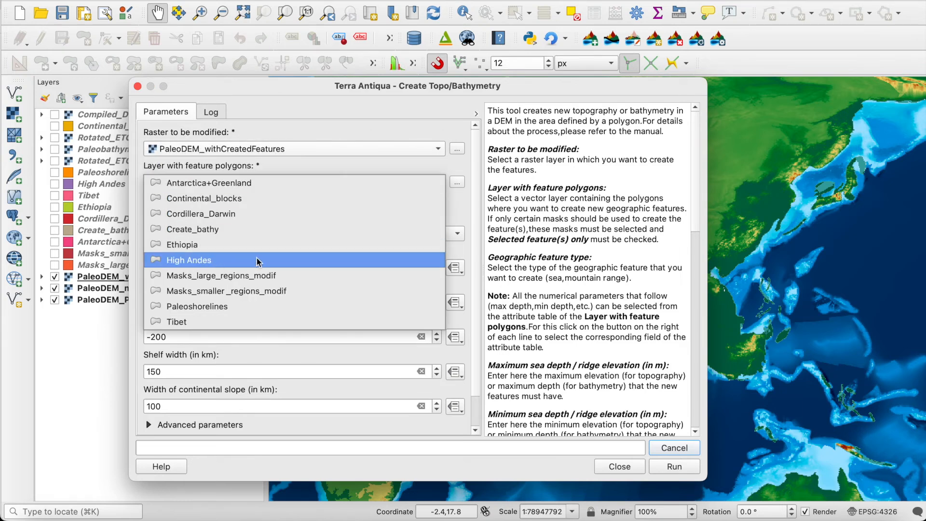
click(213, 321)
click(298, 235)
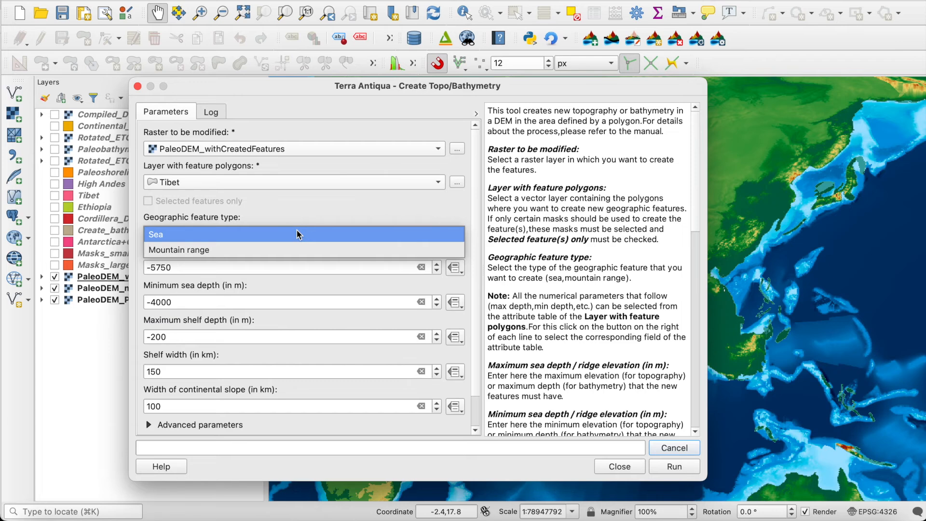
click(284, 248)
Step: Take the maximum and minimum ridge elevations from the Final_max and Final_min fields, keep higher topography, and create the Tibet mountains
click(458, 271)
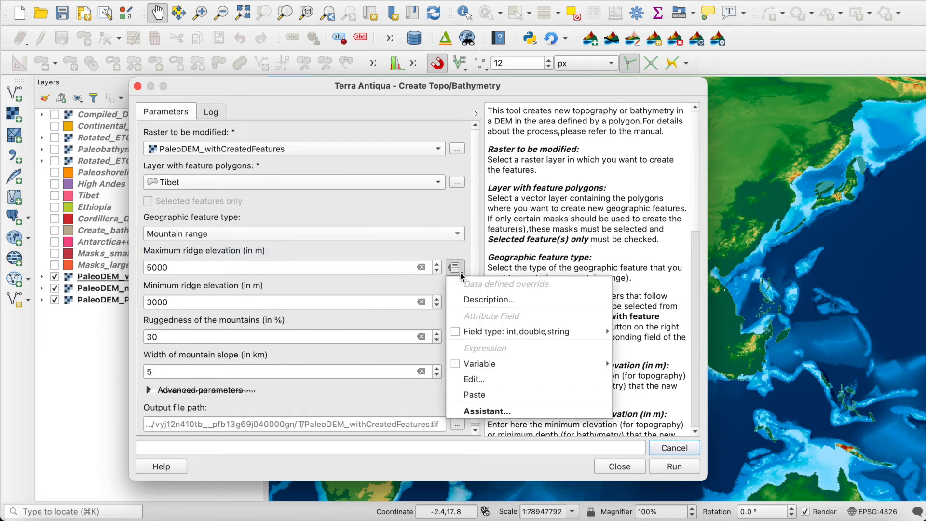
mouse_move(603, 332)
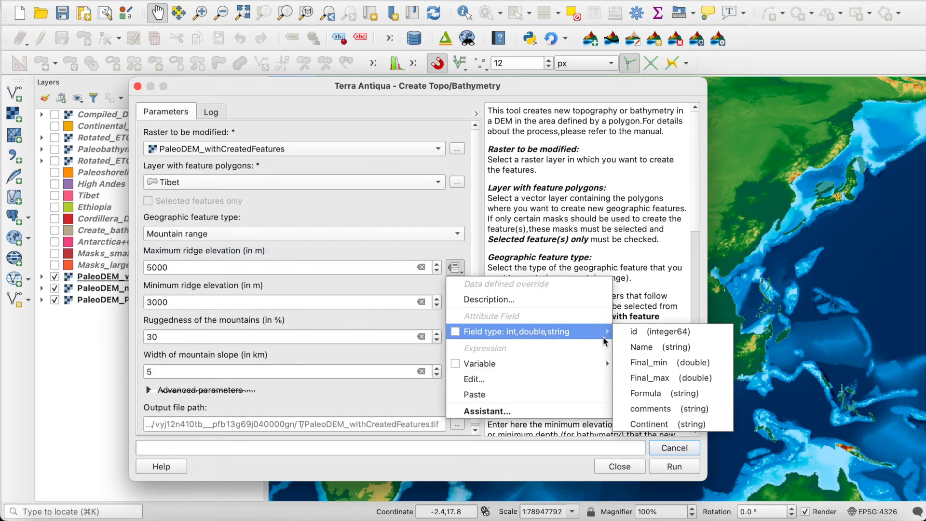
click(664, 366)
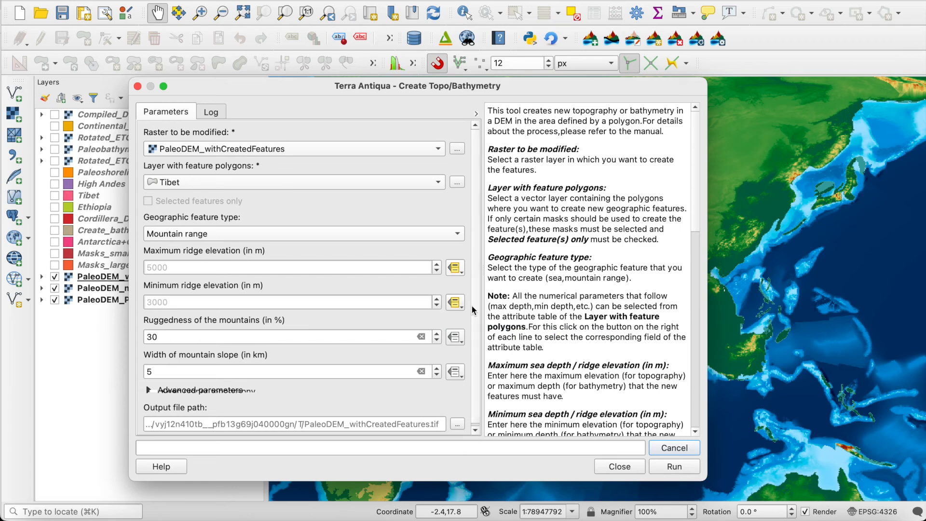
click(149, 390)
click(155, 381)
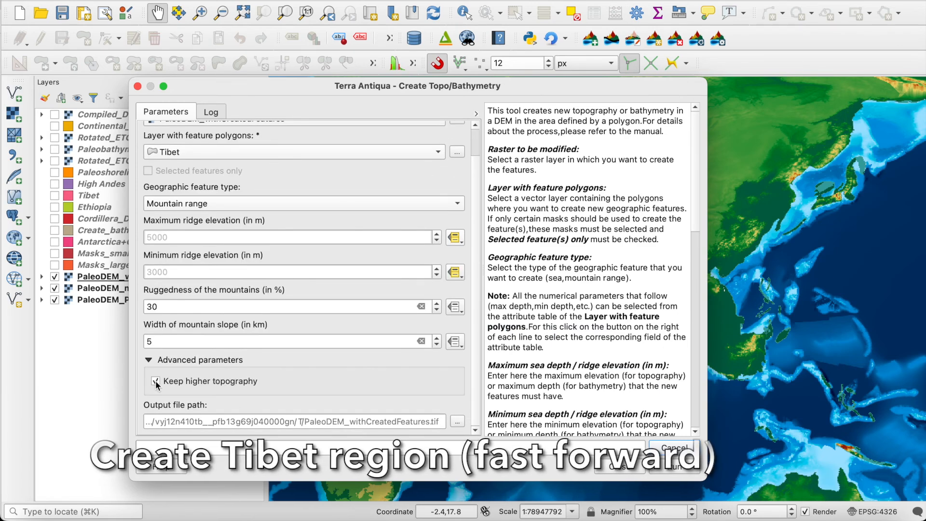
click(679, 471)
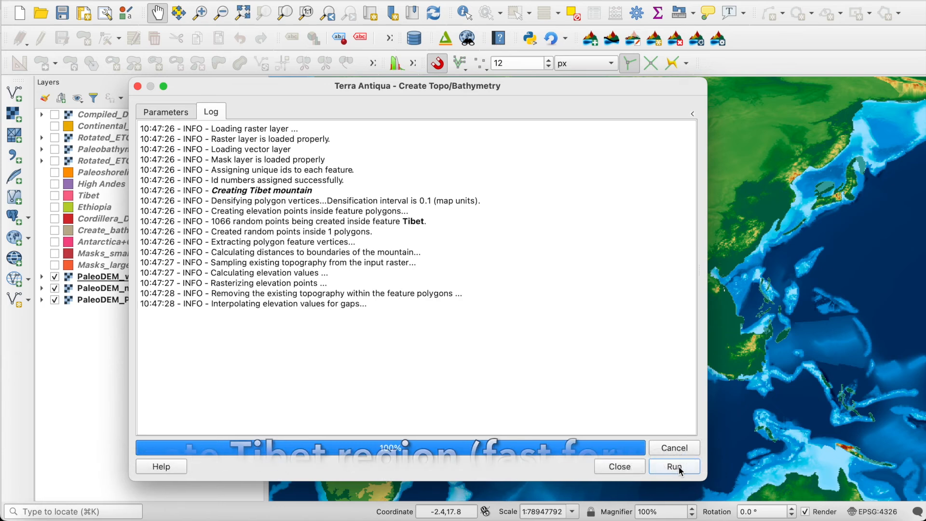
click(622, 467)
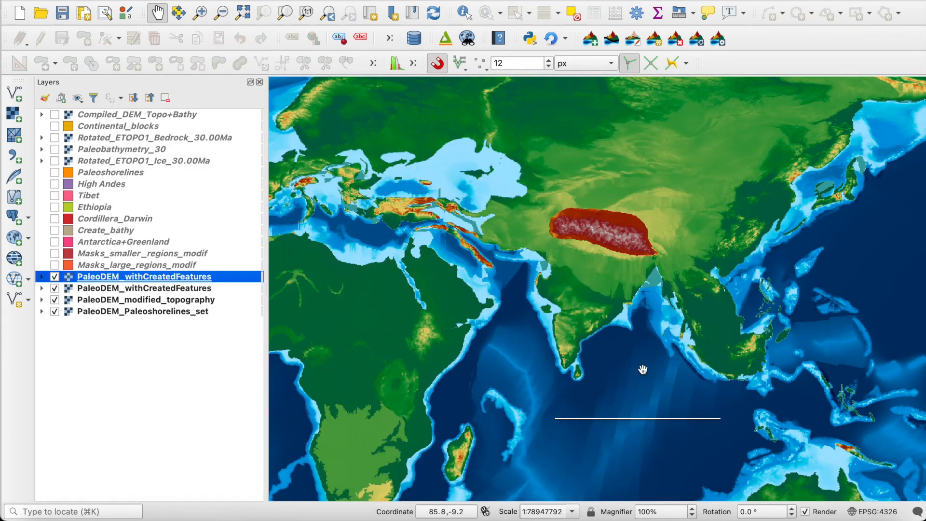
Step: Remove the older PaleoDEM_withCreatedFeatures layer and compare the new Tibet mountains with the modified topography beneath
scroll(555, 299, up, 5)
right_click(164, 290)
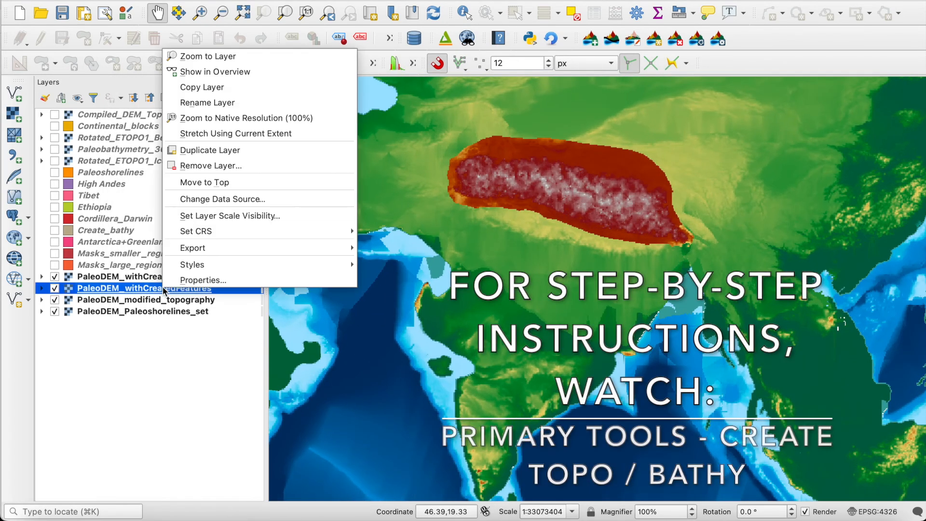
click(203, 166)
click(499, 264)
click(55, 278)
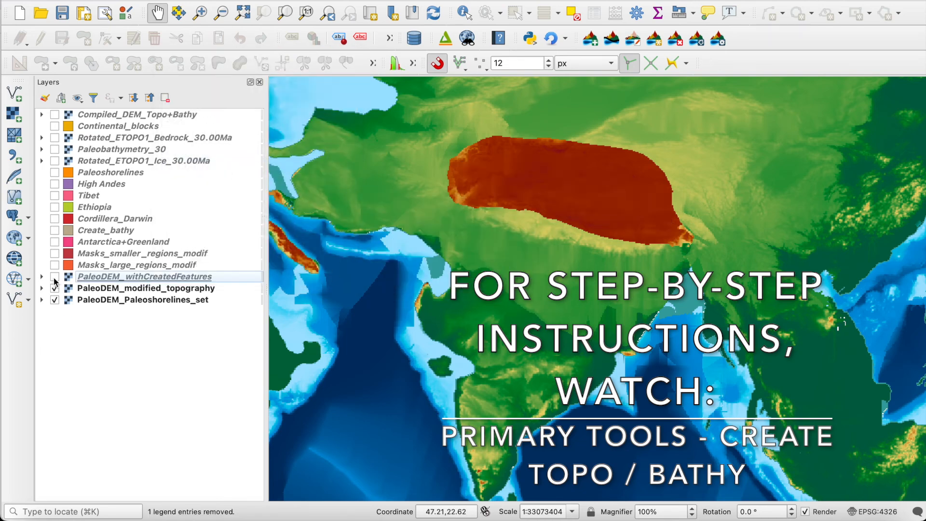
click(55, 278)
click(55, 277)
click(55, 278)
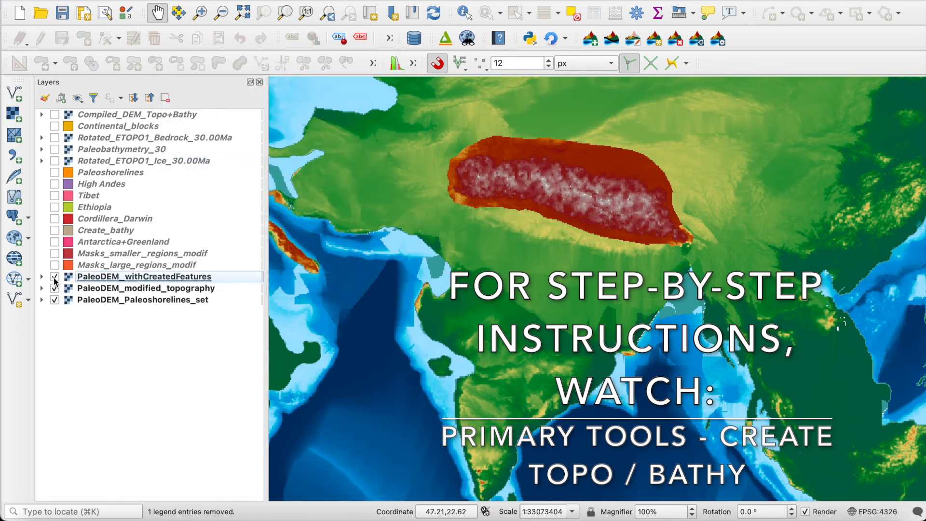
Step: Display the Create_bathy polygon over the whole world map and hide it again
scroll(593, 331, down, 5)
scroll(594, 330, down, 2)
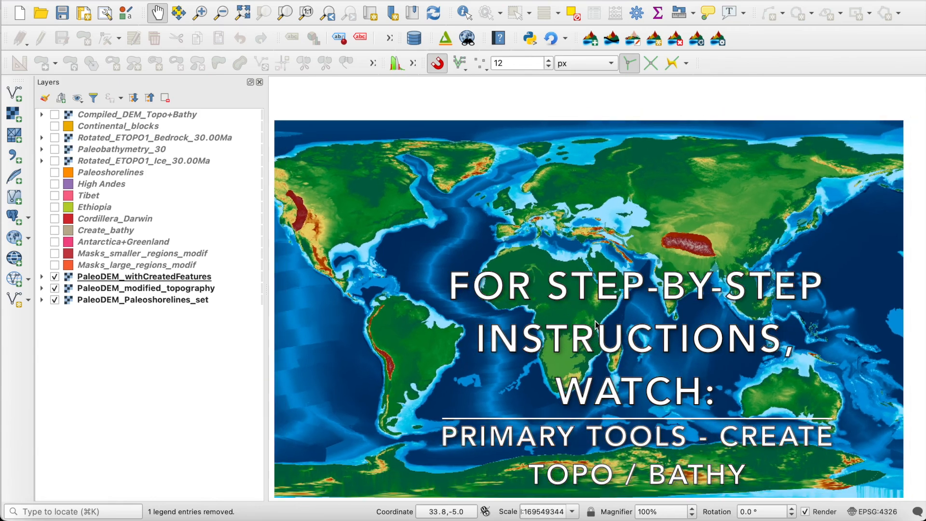
drag(593, 330, 650, 308)
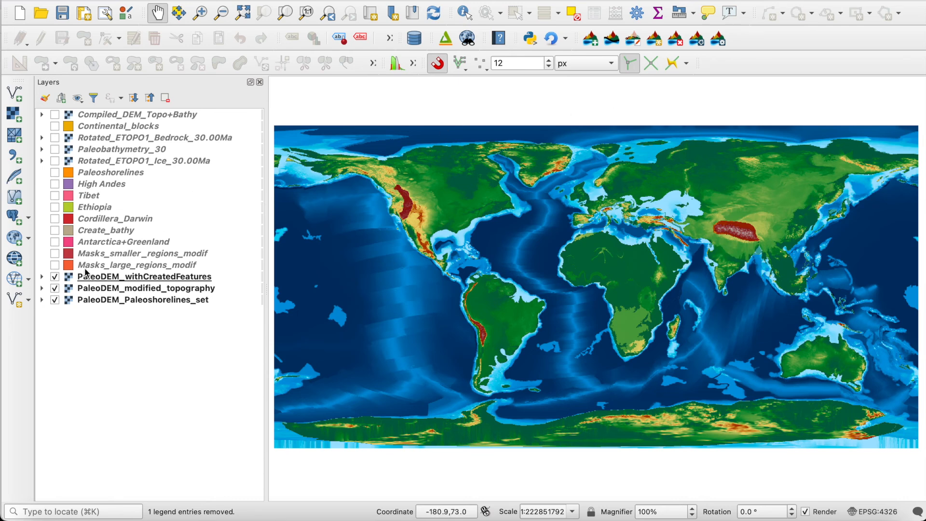
click(55, 230)
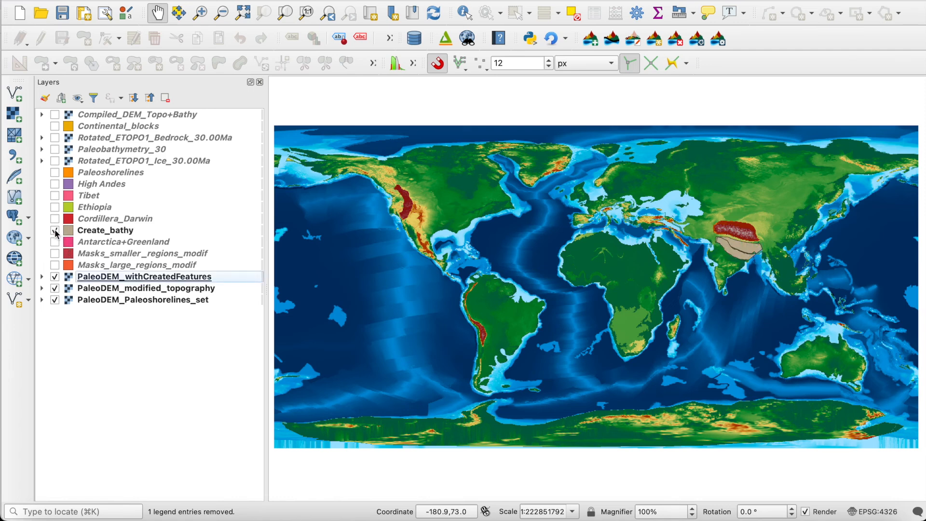
click(55, 231)
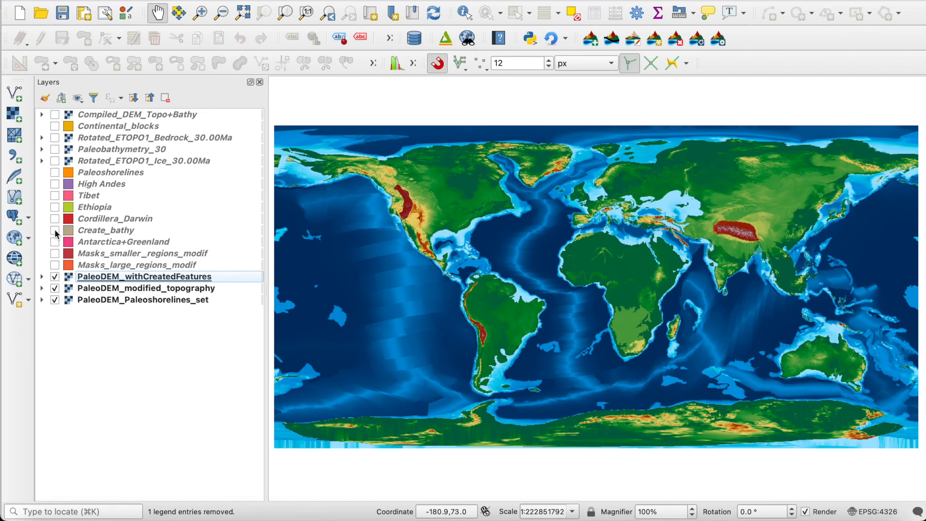
Step: Examine the Cordillera_Darwin polygon at the southern tip of South America, hide it again, and return to the full map extent
scroll(482, 395, up, 5)
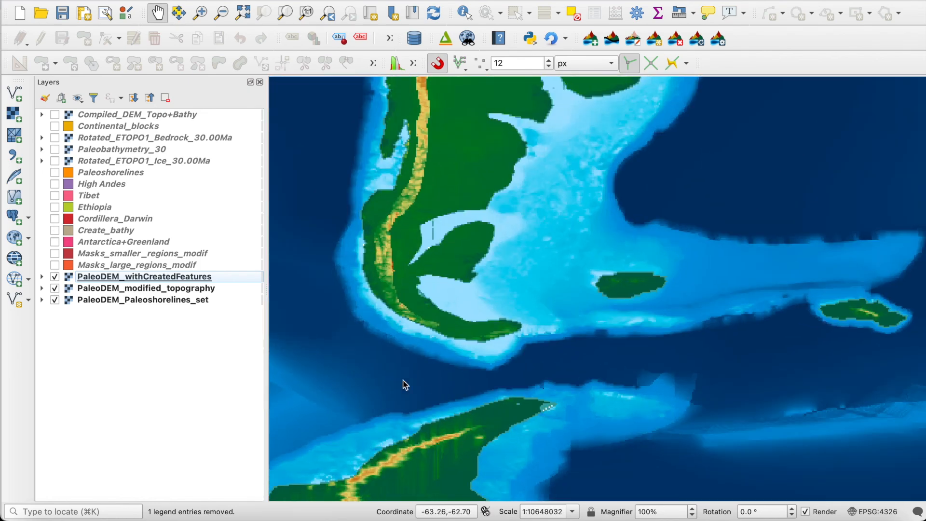
drag(404, 384, 476, 422)
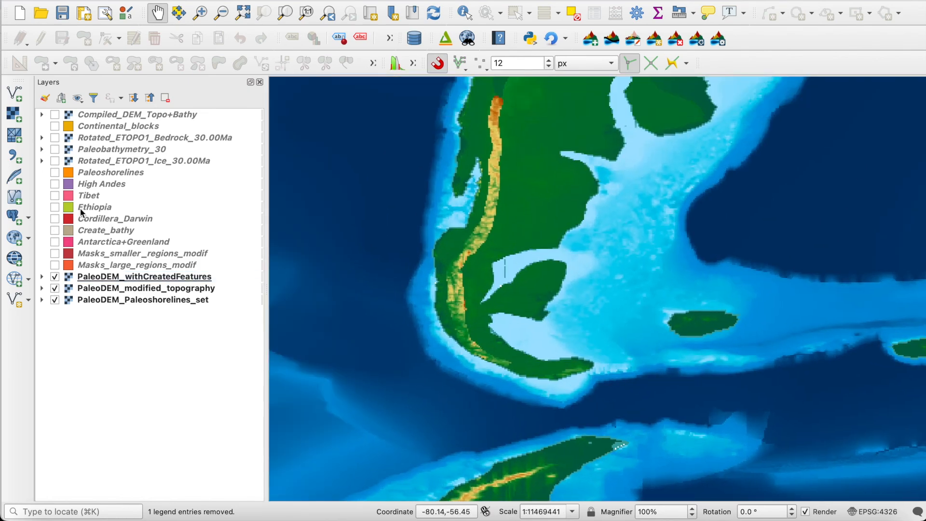
click(55, 219)
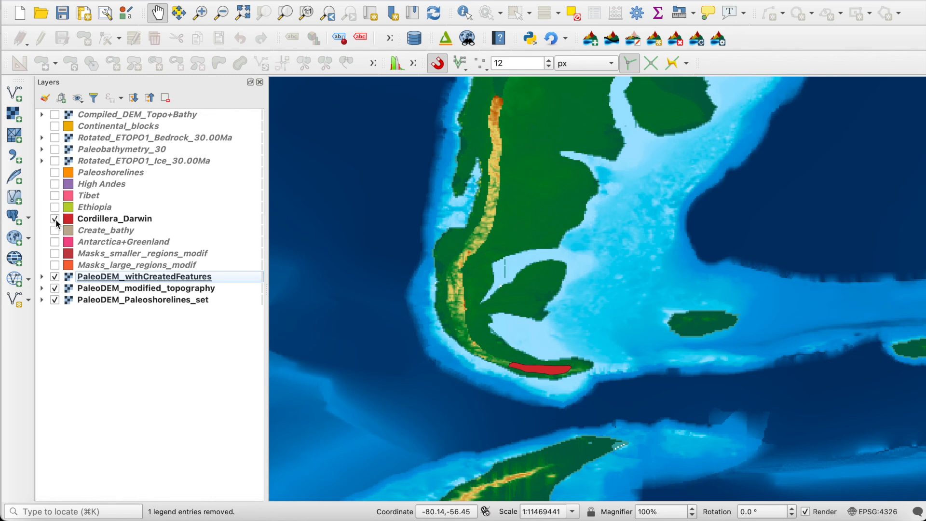
click(55, 219)
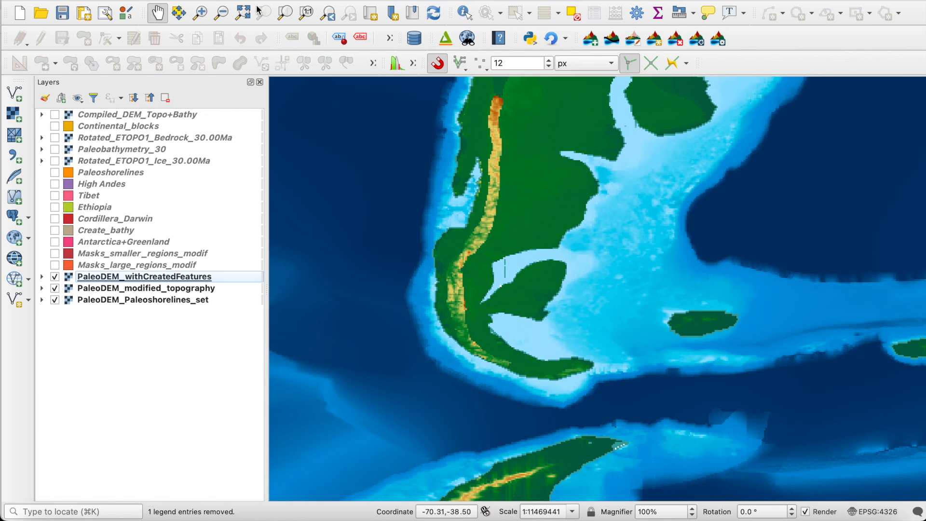
click(245, 15)
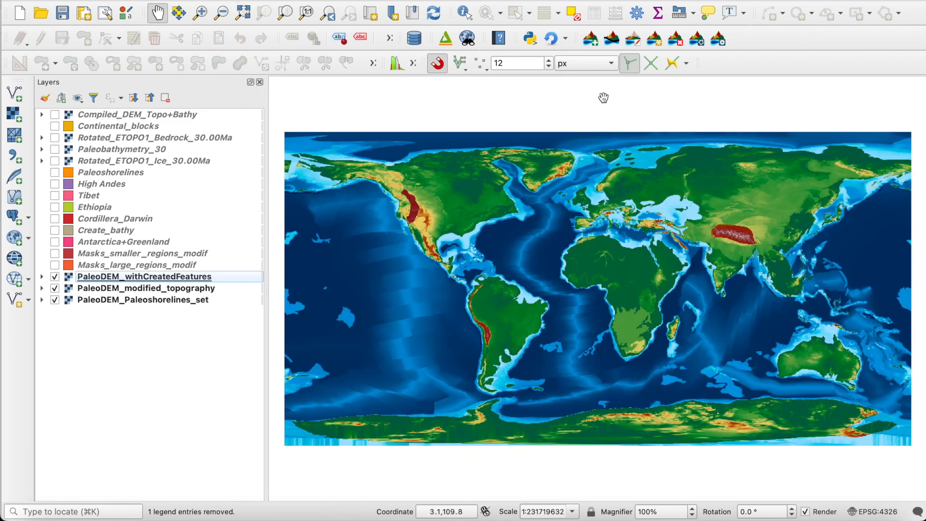